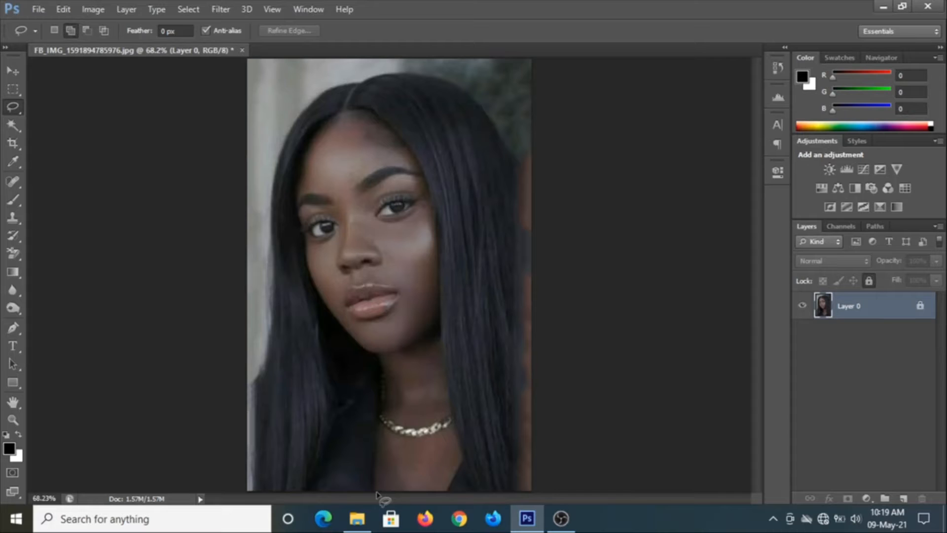
# Lasso-select the face and neck area of the portrait
pyautogui.moveTo(376, 473); pyautogui.dragTo(380, 433)
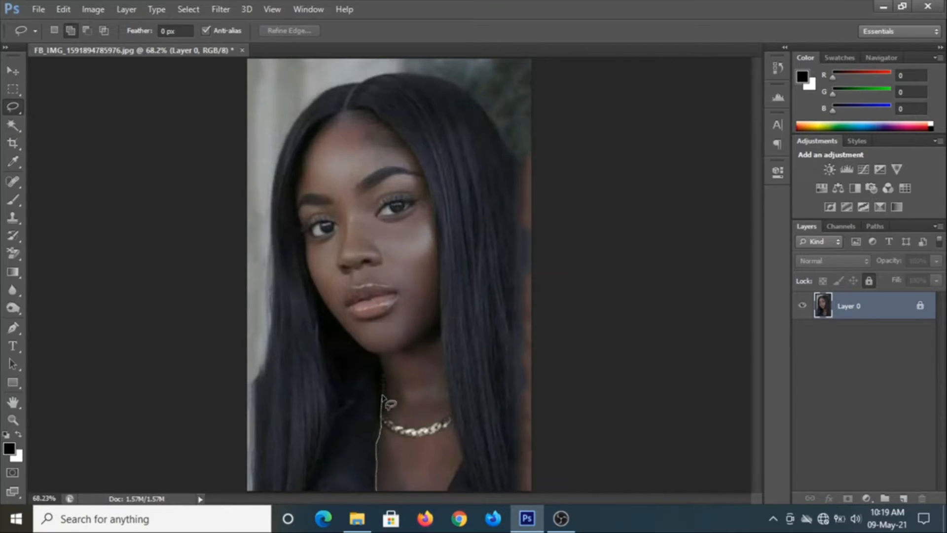
pyautogui.moveTo(382, 395)
pyautogui.mouseDown()
pyautogui.moveTo(379, 365)
pyautogui.moveTo(354, 345)
pyautogui.mouseUp()
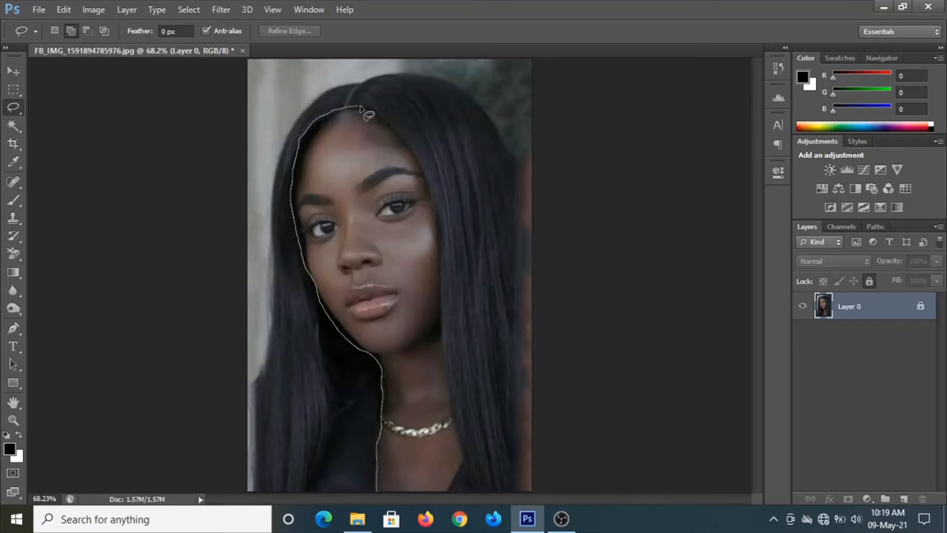
pyautogui.moveTo(463, 438)
pyautogui.mouseDown()
pyautogui.moveTo(467, 464)
pyautogui.moveTo(447, 495)
pyautogui.moveTo(375, 496)
pyautogui.mouseUp()
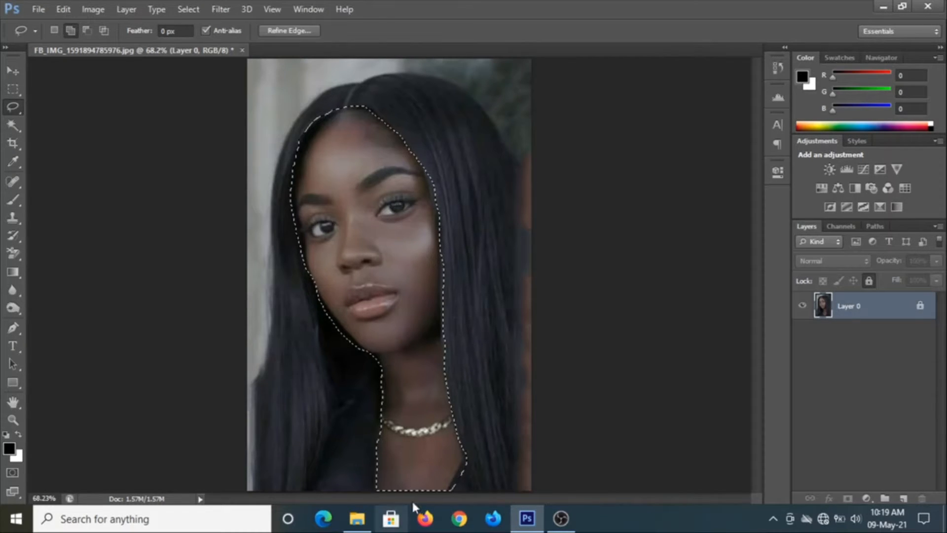
# Create two new blank layers and rename the lower one face
pyautogui.click(902, 498)
pyautogui.click(903, 498)
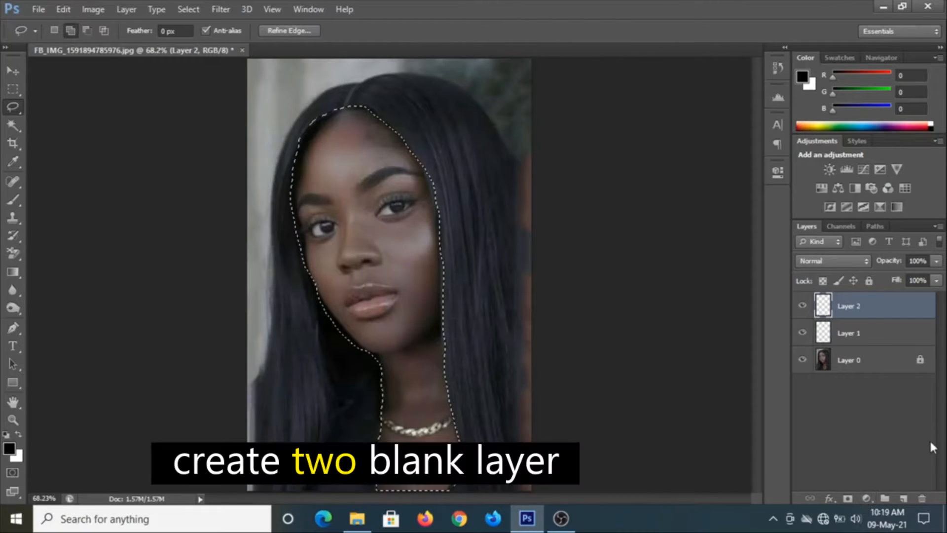
pyautogui.click(905, 340)
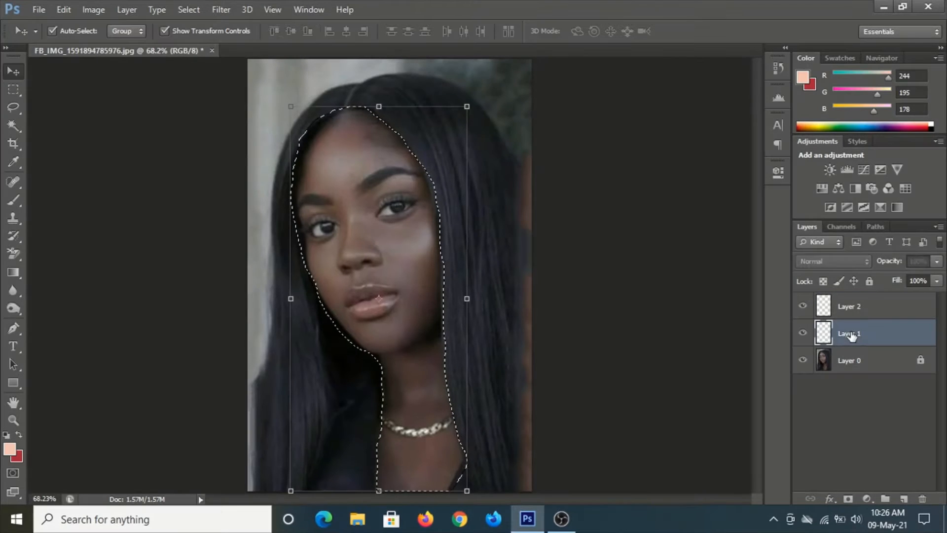
pyautogui.click(846, 334)
pyautogui.doubleClick(851, 332)
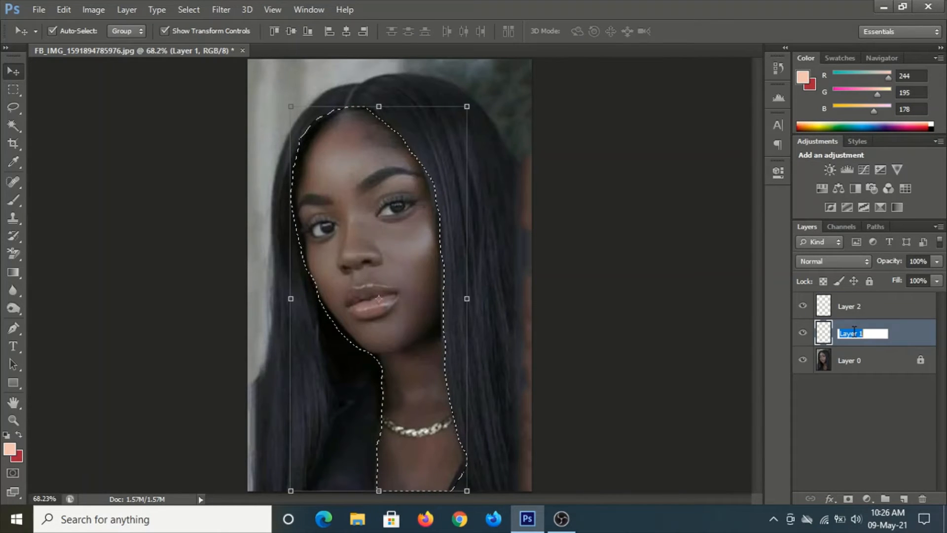
pyautogui.write('face')
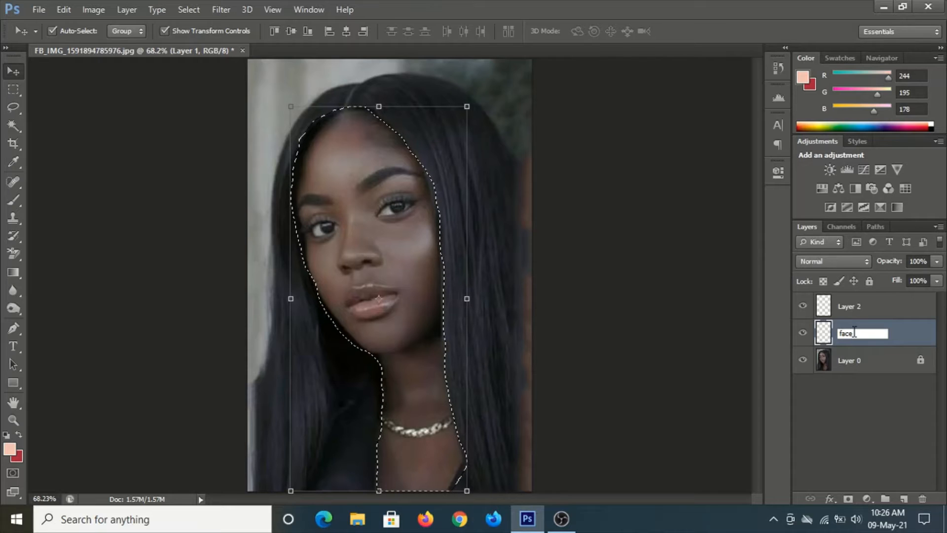
pyautogui.press('Return')
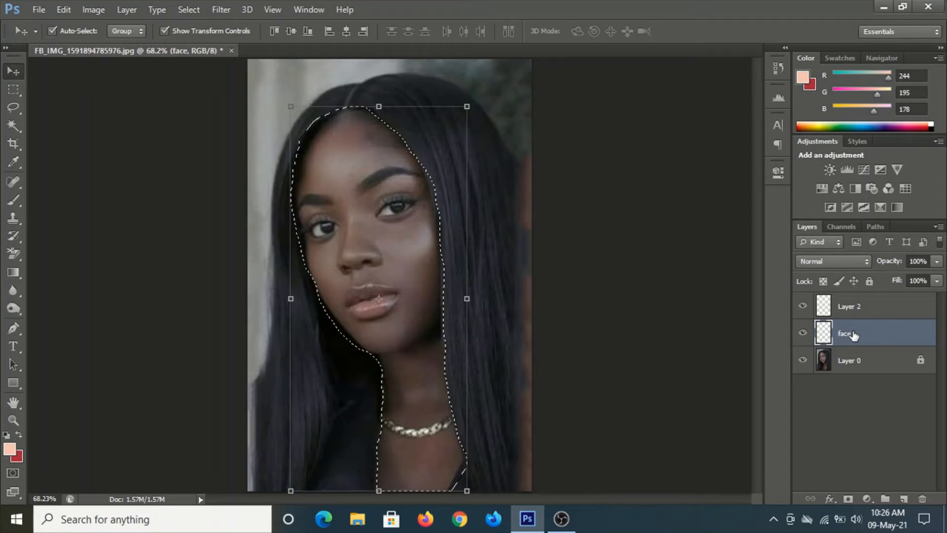
# Rename the upper blank layer lipe
pyautogui.click(849, 307)
pyautogui.doubleClick(851, 307)
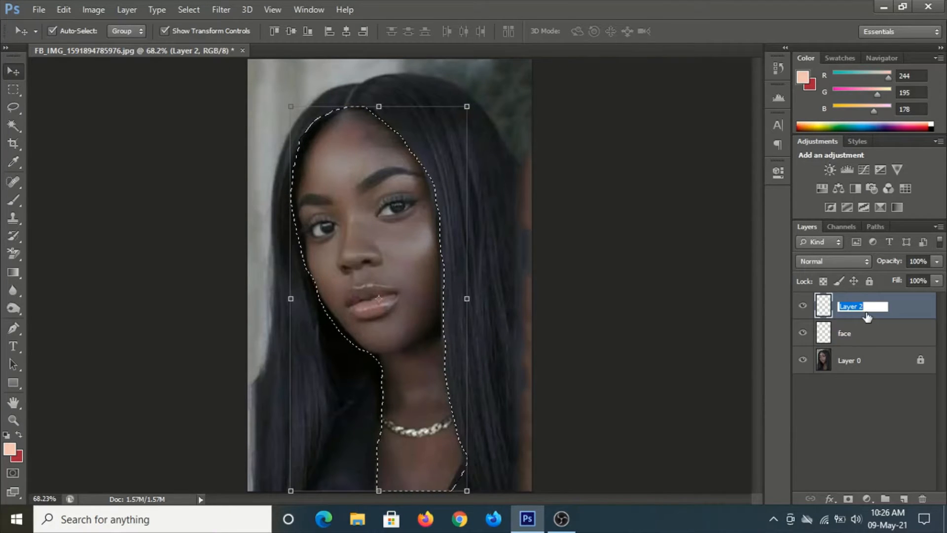
pyautogui.write('lipe')
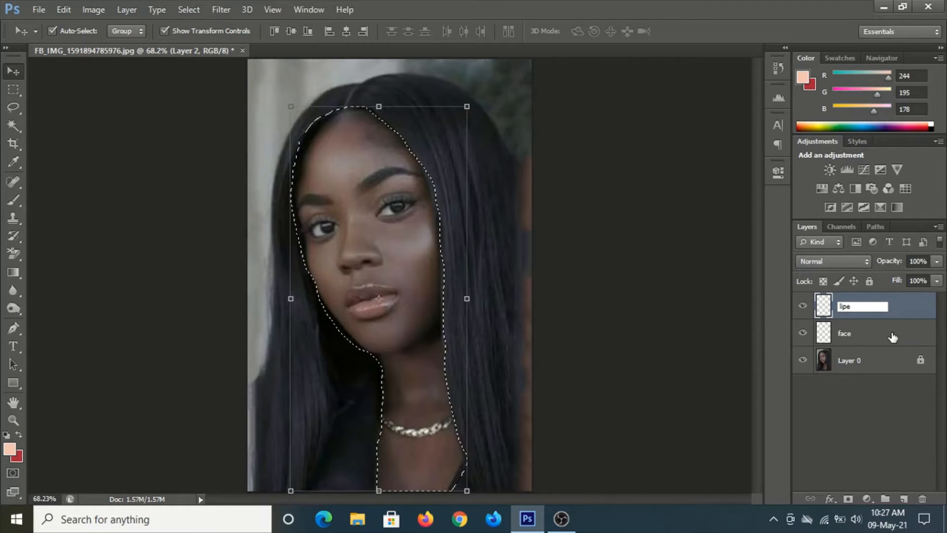
pyautogui.click(893, 337)
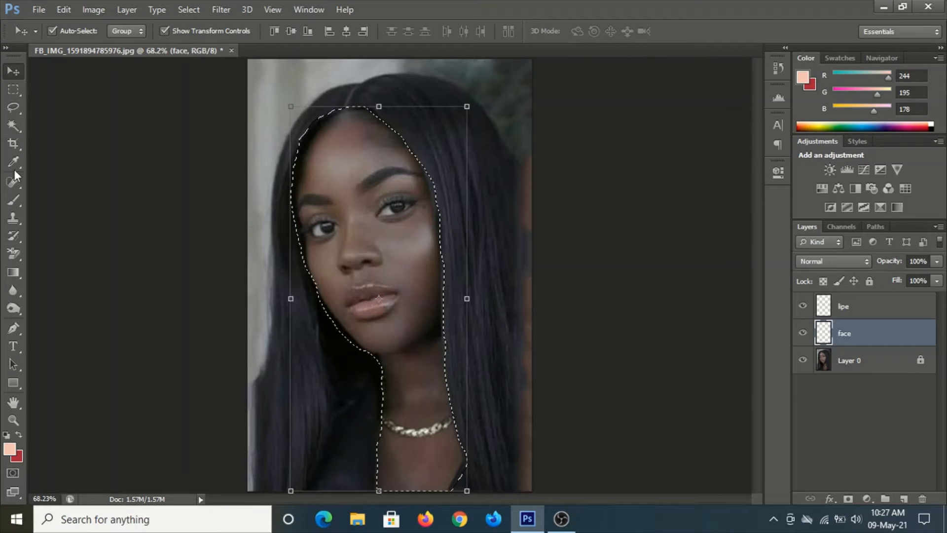
# Paint the selected face and neck area on the face layer with the brush in color f4c3b2
pyautogui.click(17, 200)
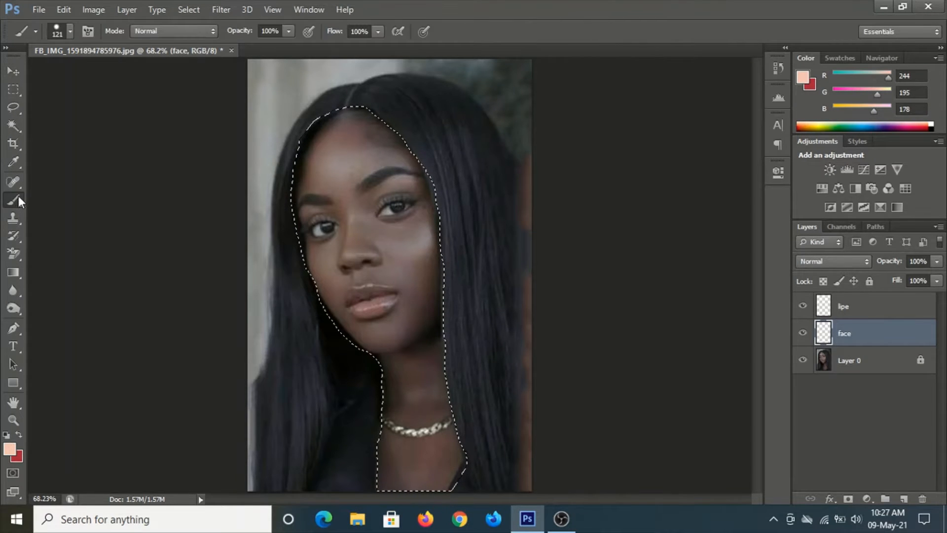
pyautogui.click(10, 449)
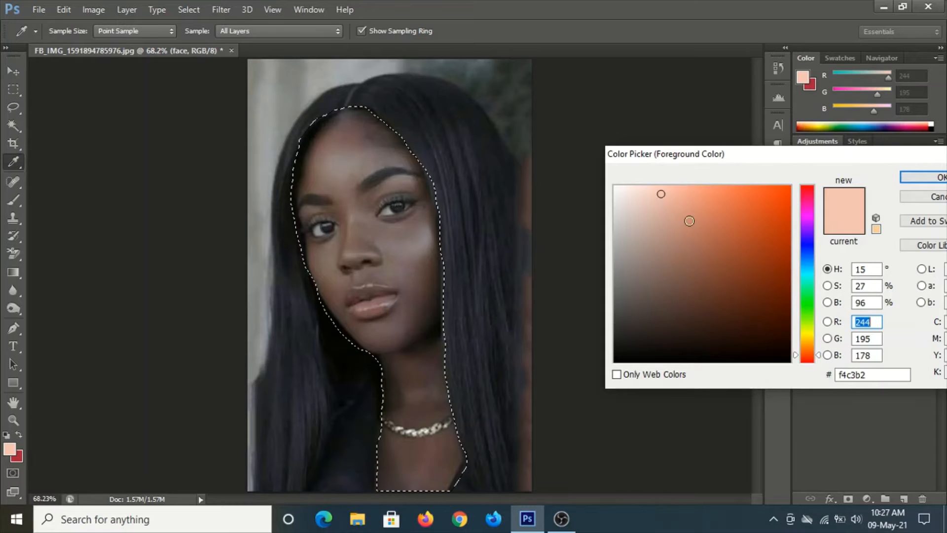
pyautogui.moveTo(887, 374); pyautogui.dragTo(820, 374)
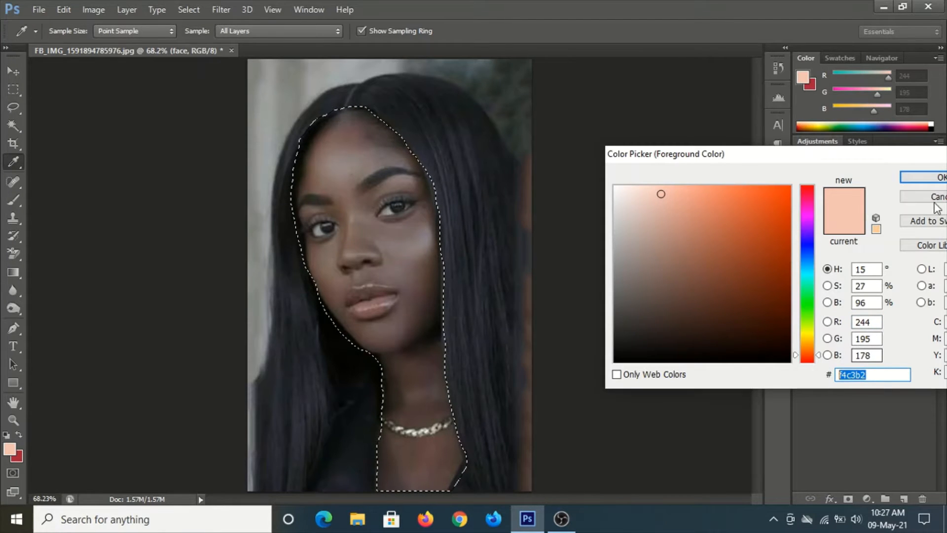
pyautogui.click(919, 176)
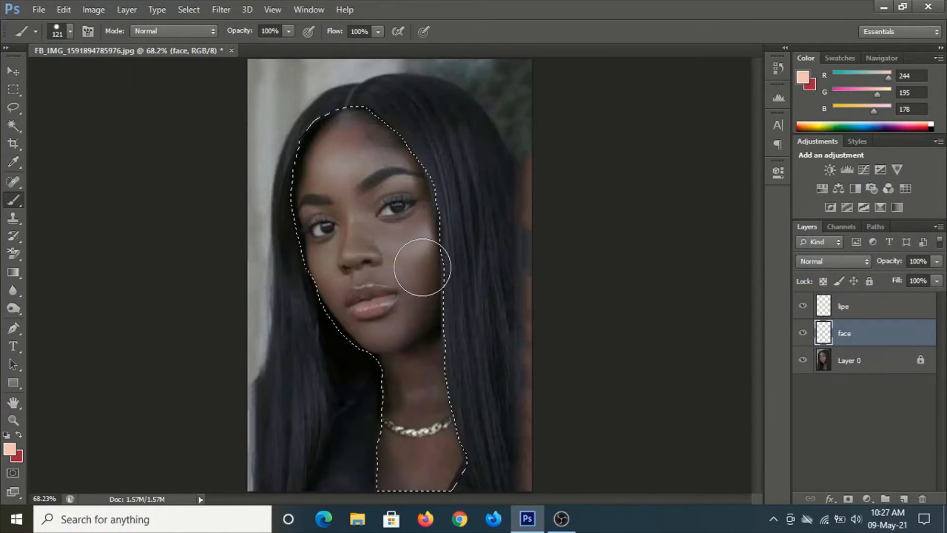
pyautogui.moveTo(385, 202)
pyautogui.mouseDown()
pyautogui.moveTo(346, 143)
pyautogui.moveTo(325, 152)
pyautogui.moveTo(303, 186)
pyautogui.moveTo(306, 226)
pyautogui.moveTo(377, 442)
pyautogui.moveTo(375, 486)
pyautogui.moveTo(444, 353)
pyautogui.mouseUp()
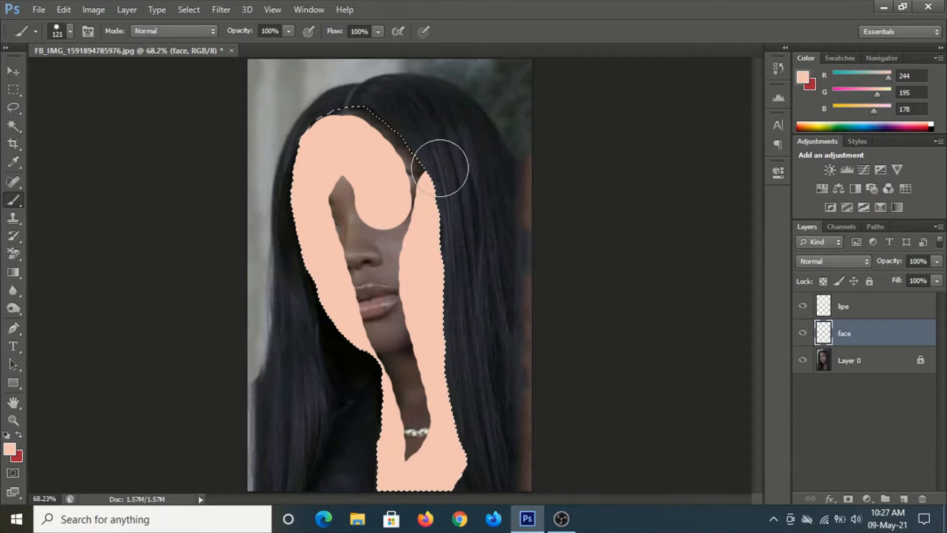
pyautogui.moveTo(310, 129)
pyautogui.mouseDown()
pyautogui.moveTo(400, 212)
pyautogui.moveTo(361, 231)
pyautogui.moveTo(407, 173)
pyautogui.moveTo(355, 279)
pyautogui.moveTo(386, 355)
pyautogui.moveTo(405, 445)
pyautogui.moveTo(398, 352)
pyautogui.moveTo(429, 416)
pyautogui.mouseUp()
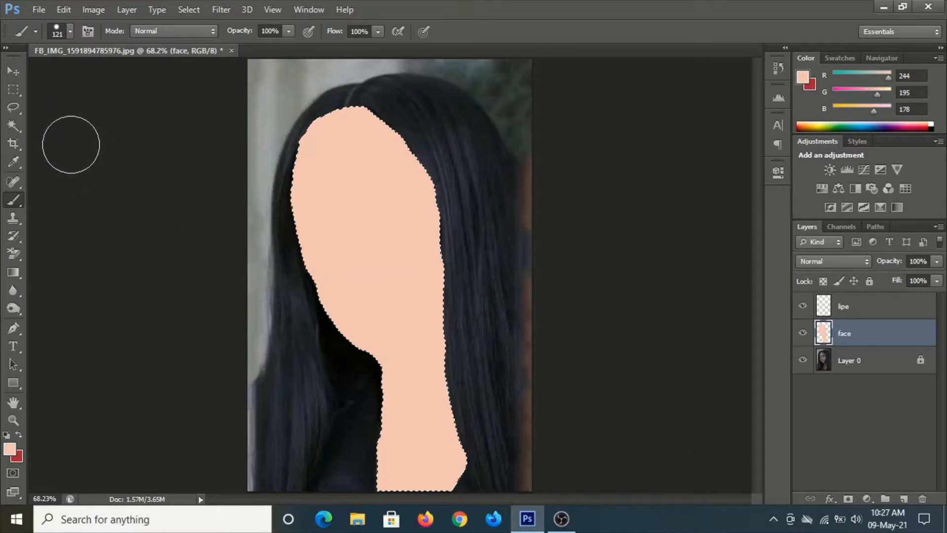
# Deselect and set the face layer's blending mode to Soft Light
pyautogui.click(6, 75)
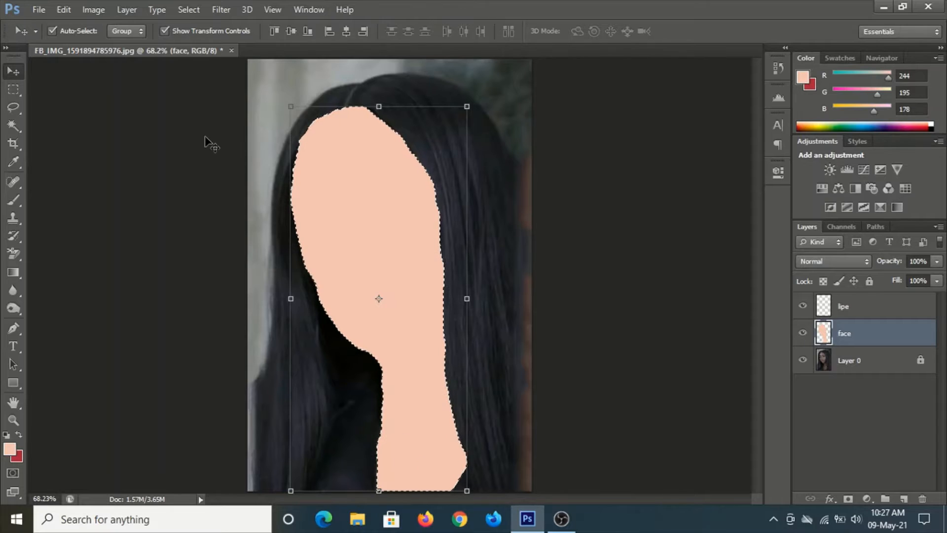
pyautogui.hotkey('ctrl', 'd')
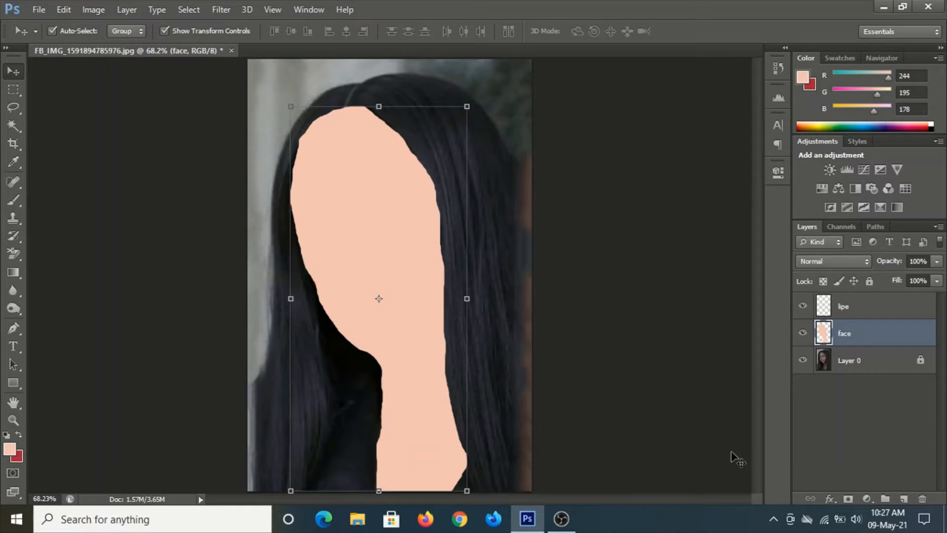
pyautogui.click(858, 260)
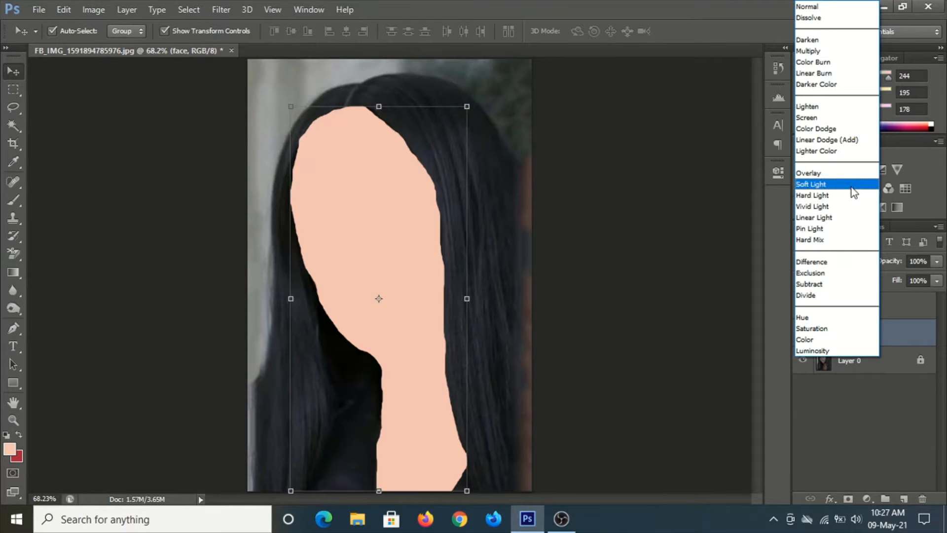
pyautogui.click(851, 188)
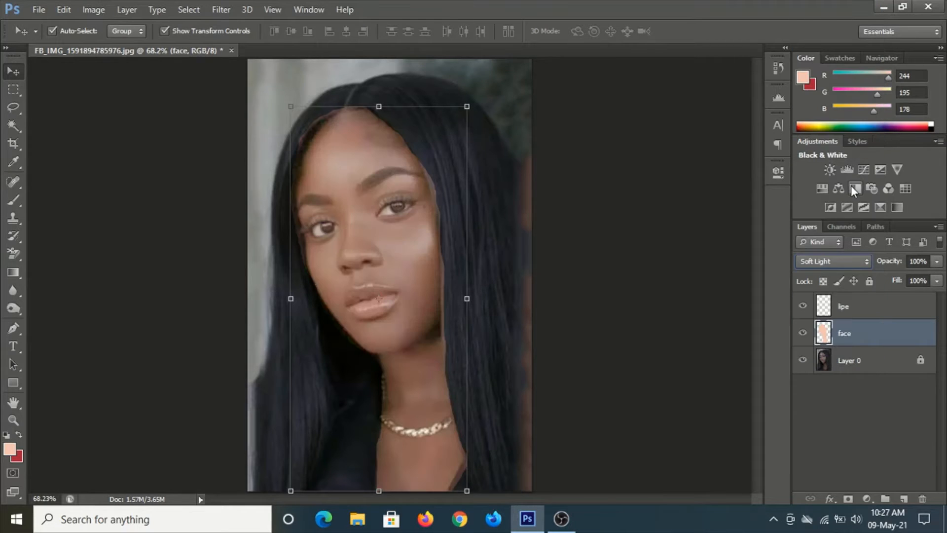
# Toggle the face layer's visibility and zoom in to compare the skin before and after
pyautogui.click(802, 334)
pyautogui.click(802, 334)
pyautogui.click(802, 333)
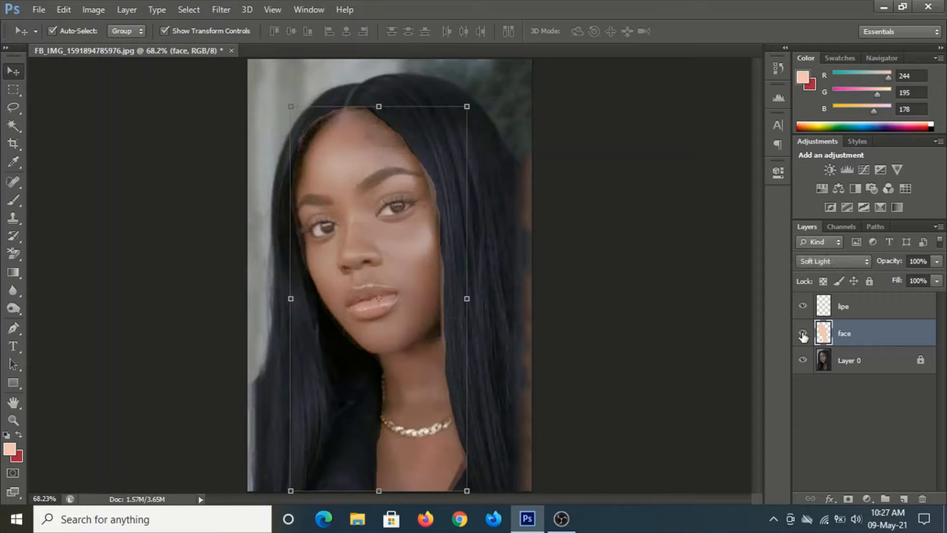
pyautogui.click(802, 334)
pyautogui.scroll(3, 383, 262)
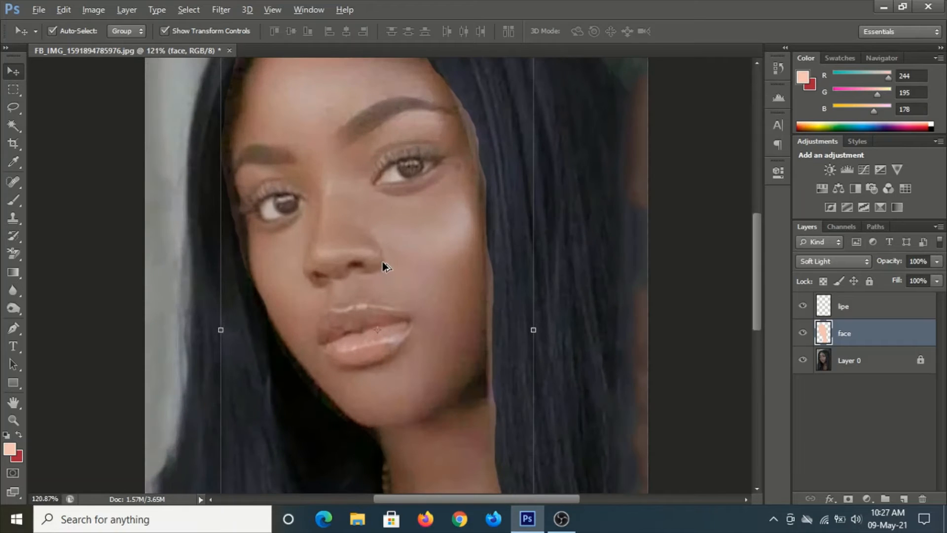
pyautogui.scroll(-2, 384, 266)
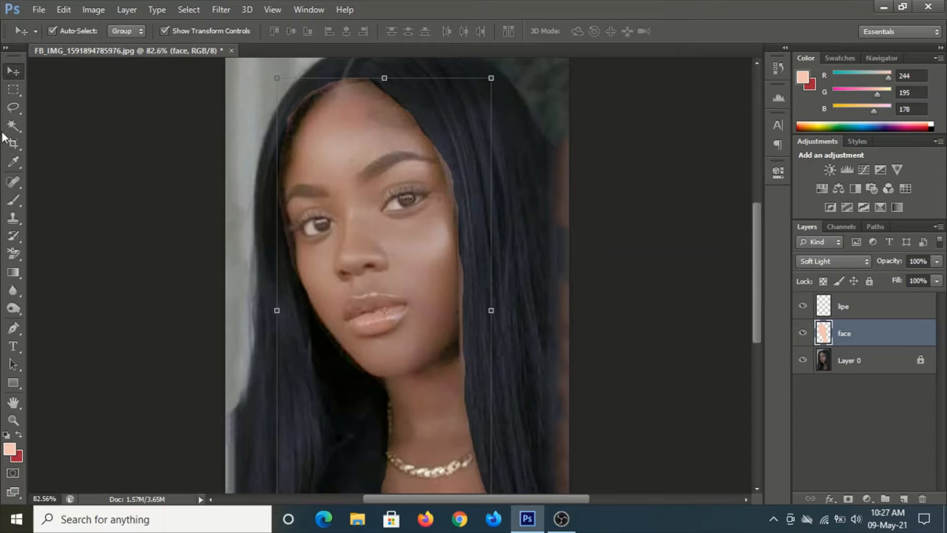
# Add a layer mask to the face layer and set the foreground color to black
pyautogui.click(848, 499)
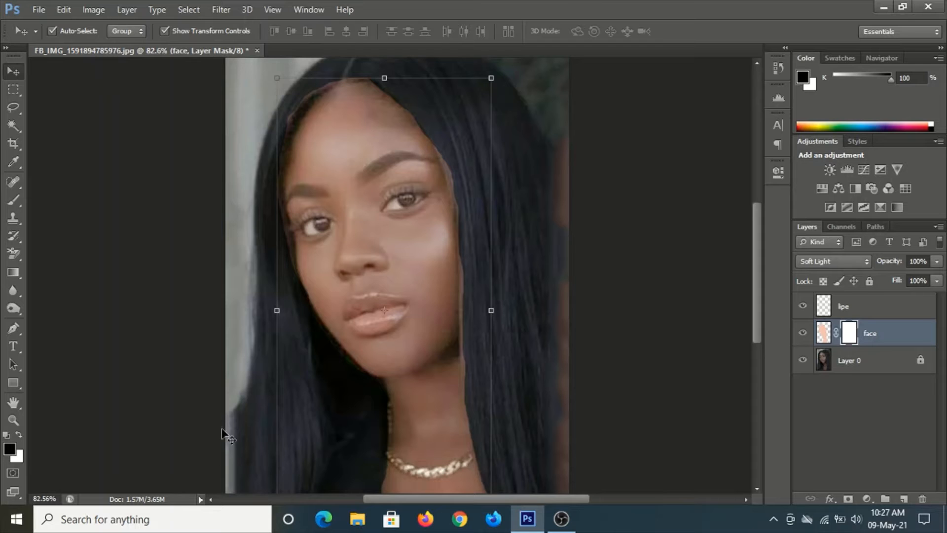
pyautogui.click(9, 448)
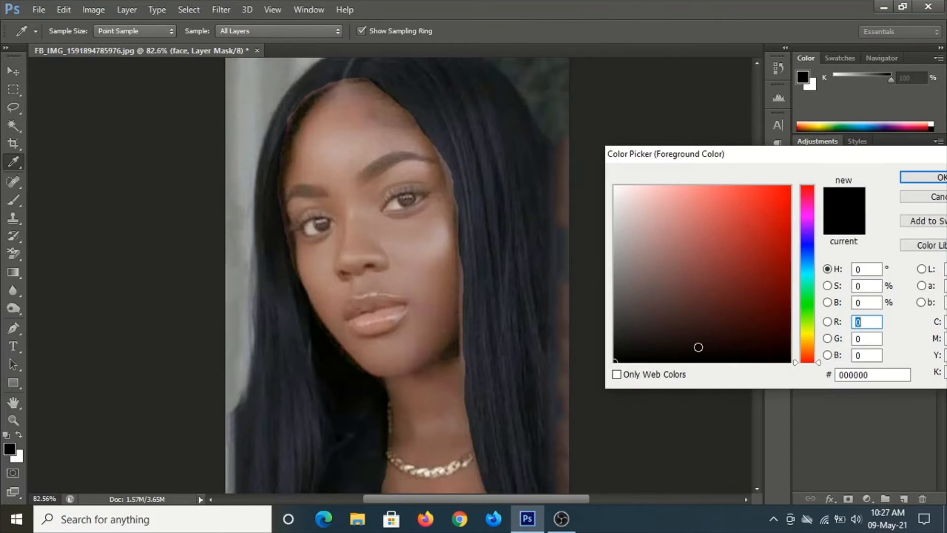
pyautogui.moveTo(698, 347); pyautogui.dragTo(612, 368)
pyautogui.click(915, 178)
pyautogui.press('v')
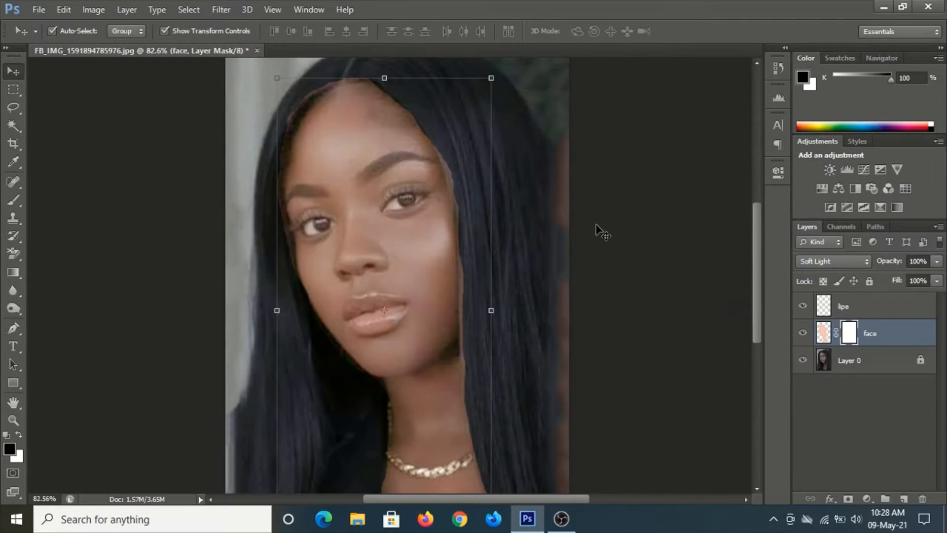
# Select the brush and set its size to 43 px with lower hardness
pyautogui.click(12, 200)
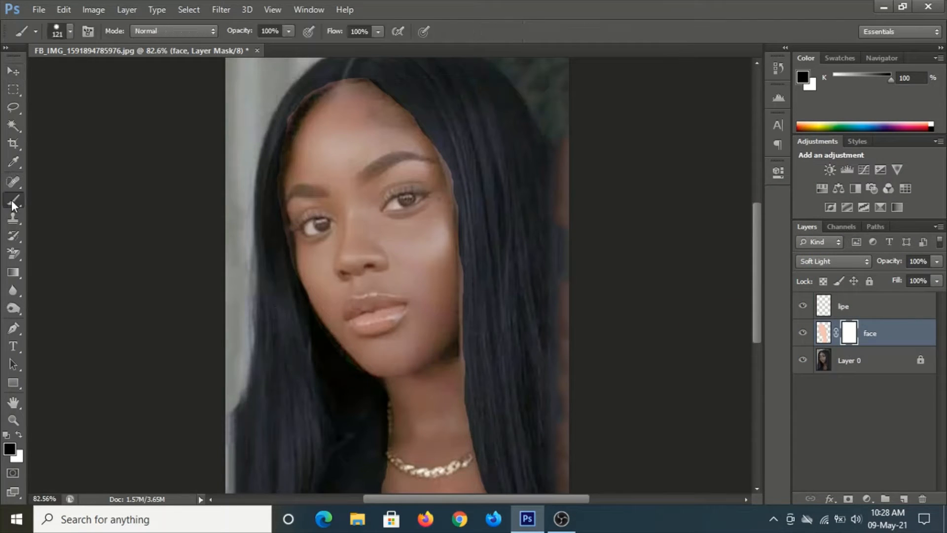
pyautogui.rightClick(522, 197)
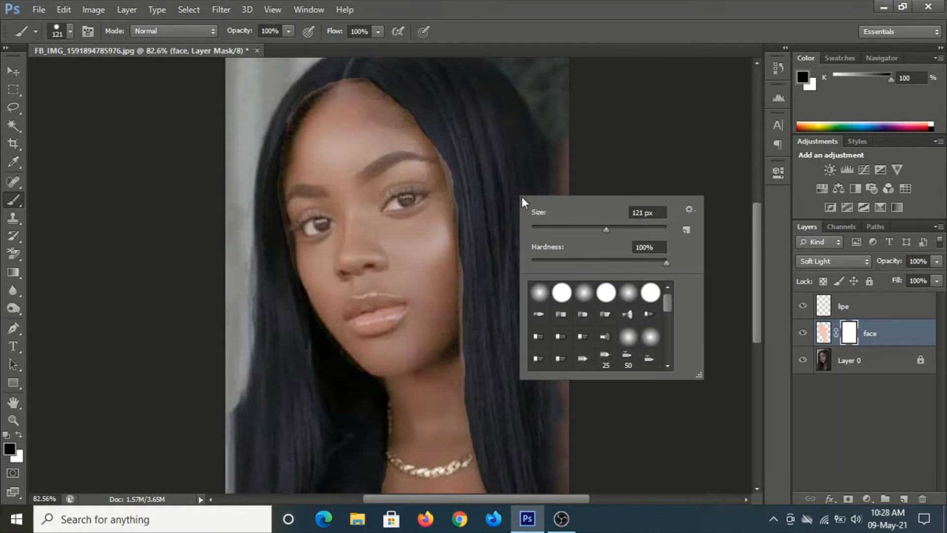
pyautogui.click(567, 228)
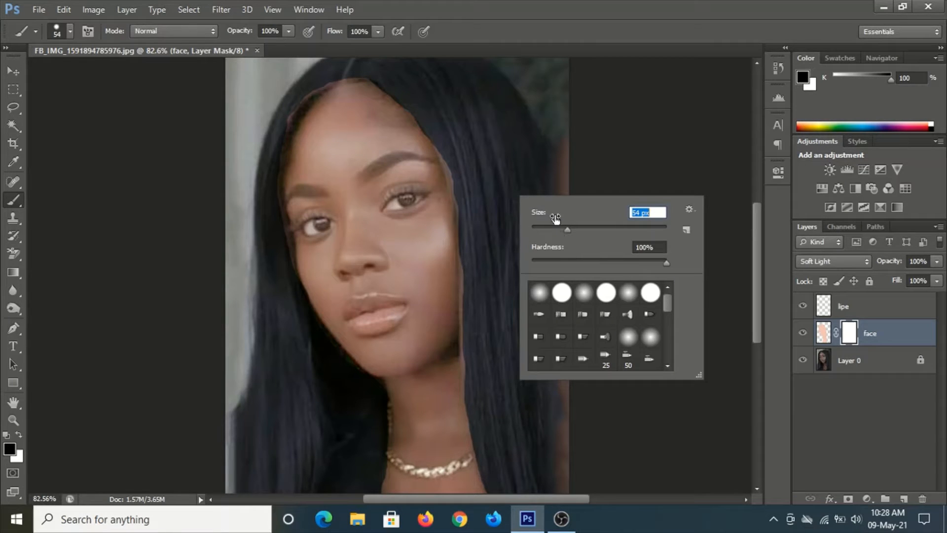
pyautogui.click(561, 226)
pyautogui.moveTo(593, 262); pyautogui.dragTo(484, 264)
pyautogui.click(478, 263)
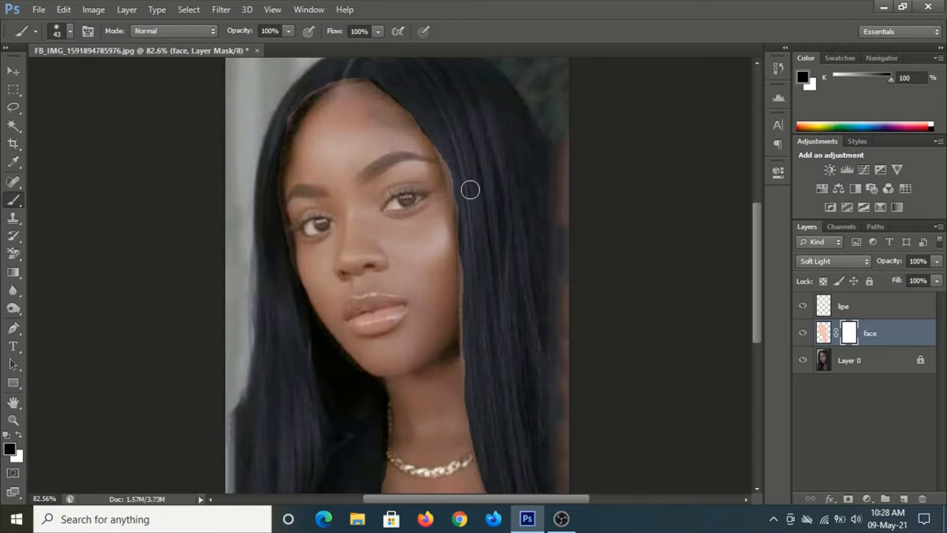
# Paint black on the face layer's mask to remove the color spill from the hair and neck edges
pyautogui.moveTo(443, 146)
pyautogui.mouseDown()
pyautogui.moveTo(467, 239)
pyautogui.moveTo(470, 342)
pyautogui.moveTo(453, 335)
pyautogui.moveTo(475, 336)
pyautogui.mouseUp()
pyautogui.moveTo(542, 352); pyautogui.dragTo(493, 207)
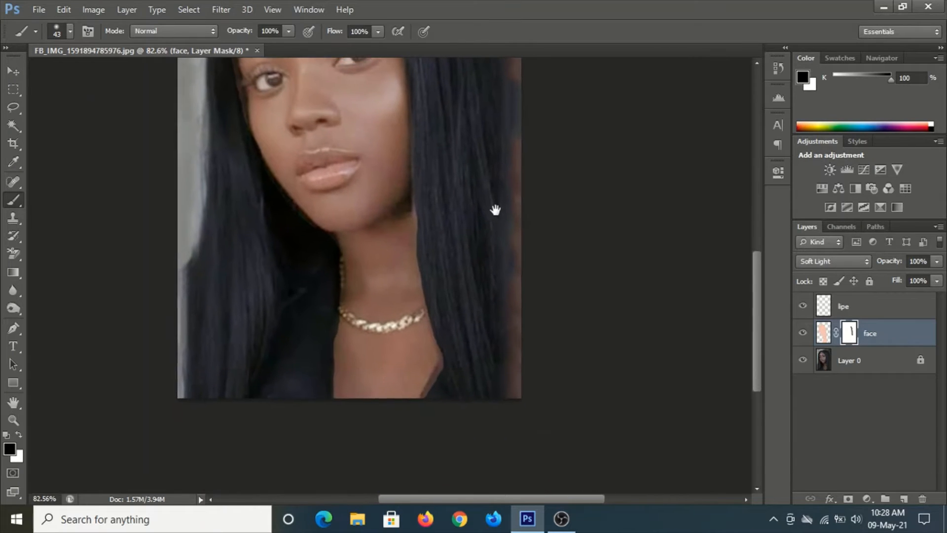
pyautogui.moveTo(418, 204)
pyautogui.mouseDown()
pyautogui.moveTo(446, 338)
pyautogui.moveTo(445, 359)
pyautogui.moveTo(421, 389)
pyautogui.moveTo(453, 349)
pyautogui.mouseUp()
pyautogui.moveTo(324, 289)
pyautogui.mouseDown()
pyautogui.moveTo(329, 248)
pyautogui.moveTo(323, 354)
pyautogui.mouseUp()
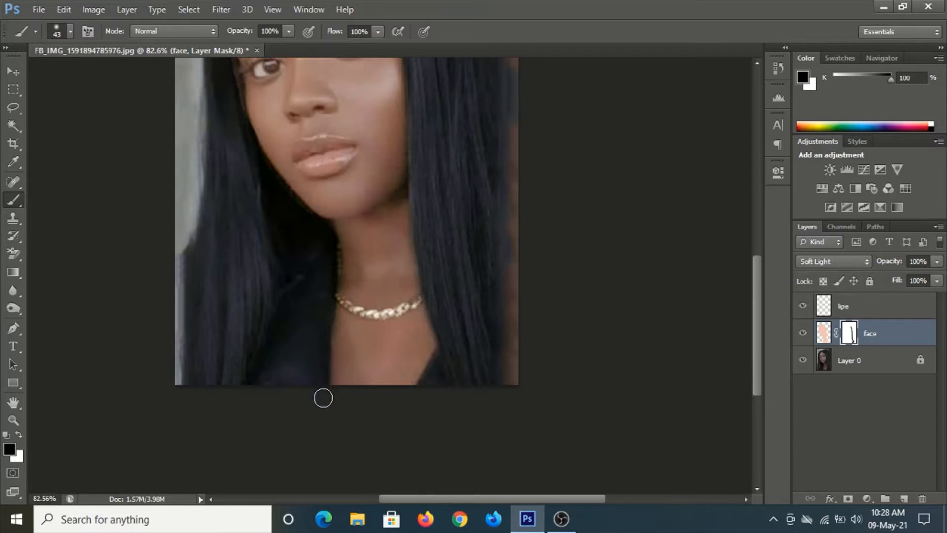
pyautogui.moveTo(307, 274)
pyautogui.mouseDown()
pyautogui.moveTo(364, 438)
pyautogui.moveTo(377, 445)
pyautogui.moveTo(388, 406)
pyautogui.moveTo(365, 395)
pyautogui.moveTo(321, 342)
pyautogui.moveTo(368, 395)
pyautogui.mouseUp()
pyautogui.moveTo(301, 358); pyautogui.dragTo(351, 439)
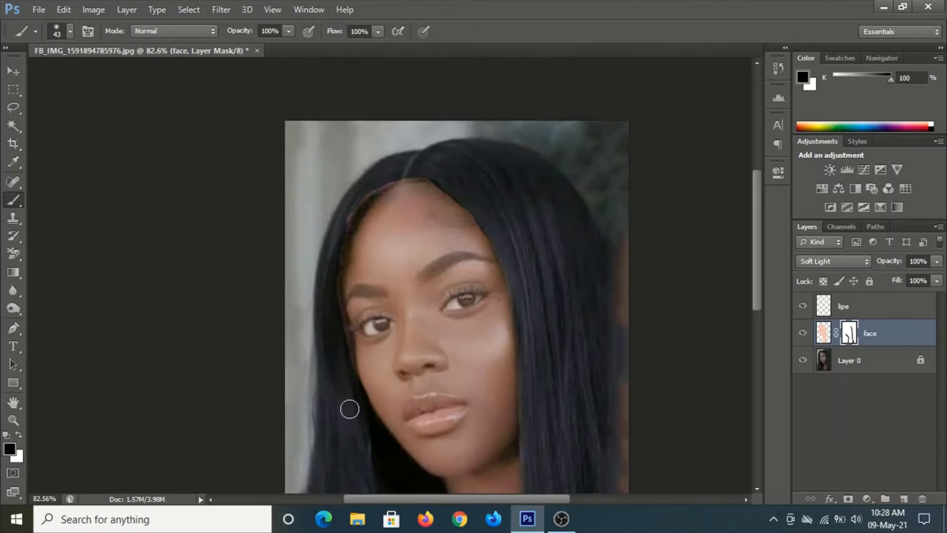
pyautogui.moveTo(355, 397)
pyautogui.mouseDown()
pyautogui.moveTo(334, 269)
pyautogui.moveTo(357, 208)
pyautogui.moveTo(411, 175)
pyautogui.moveTo(438, 183)
pyautogui.moveTo(494, 234)
pyautogui.moveTo(523, 329)
pyautogui.moveTo(552, 364)
pyautogui.mouseUp()
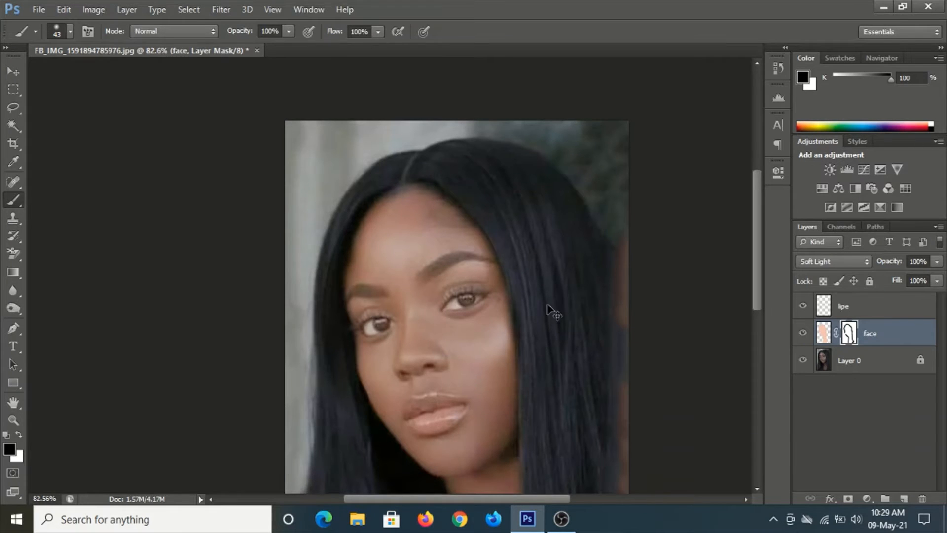
pyautogui.scroll(-3, 499, 311)
pyautogui.scroll(2, 449, 312)
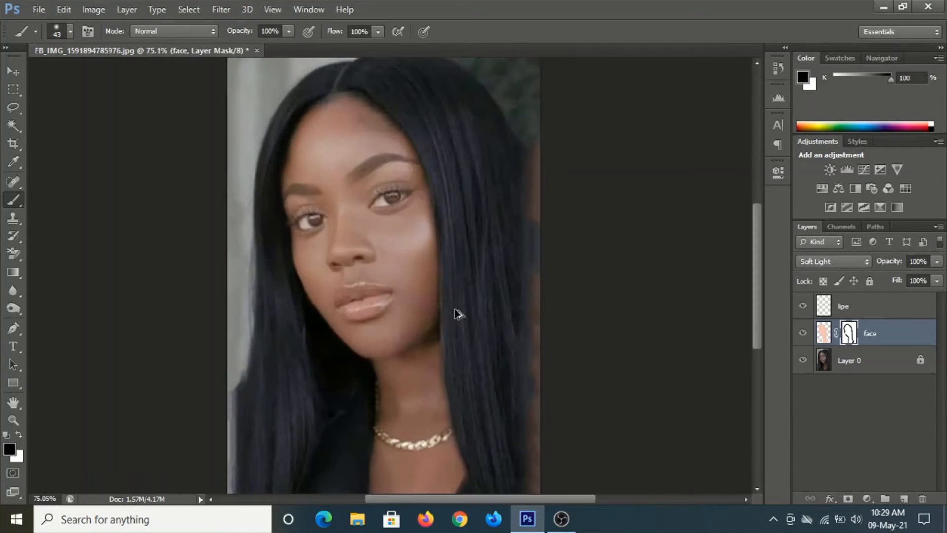
pyautogui.scroll(-1, 585, 325)
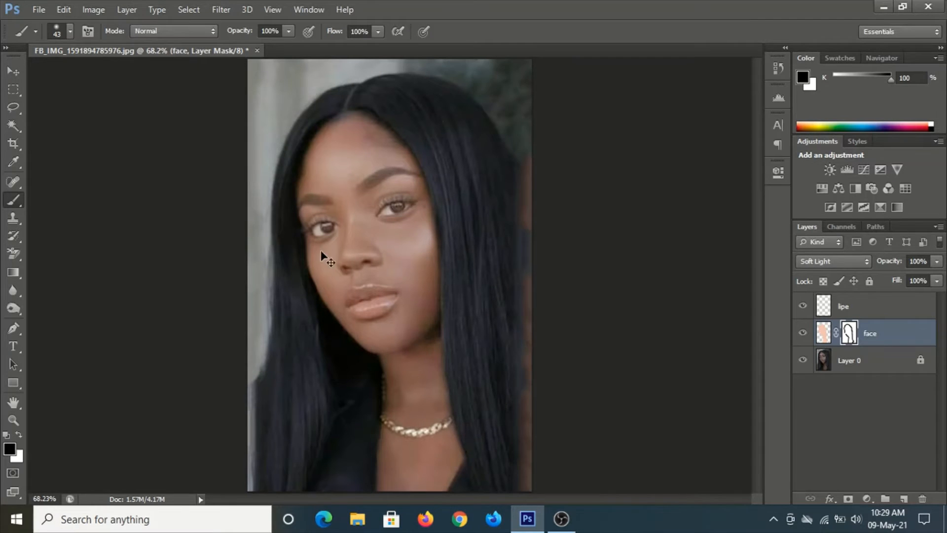
# Zoom in on the eyes, shrink the brush to 10 px, and paint black on the mask along both eyelids and lashes
pyautogui.scroll(6, 399, 205)
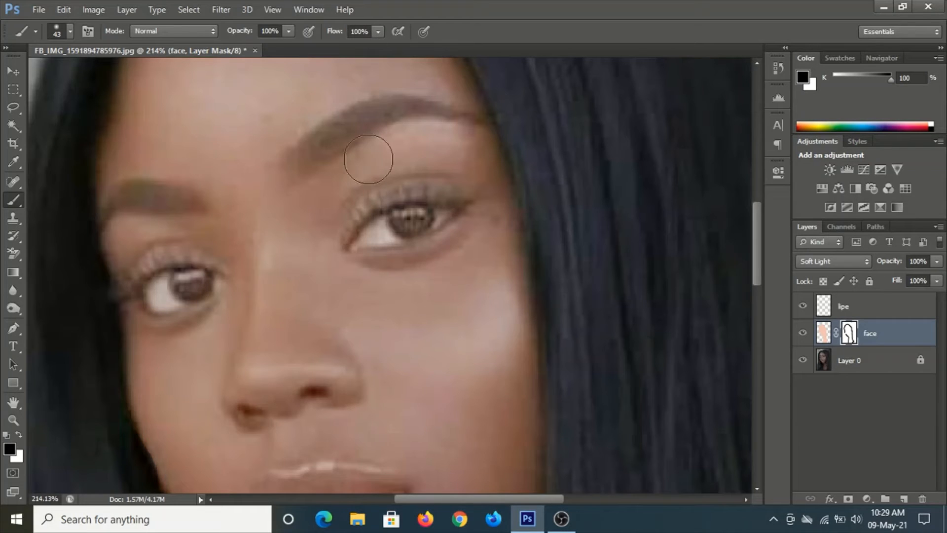
pyautogui.press('[')
pyautogui.press('[')
pyautogui.press('[')
pyautogui.press('[')
pyautogui.press('[')
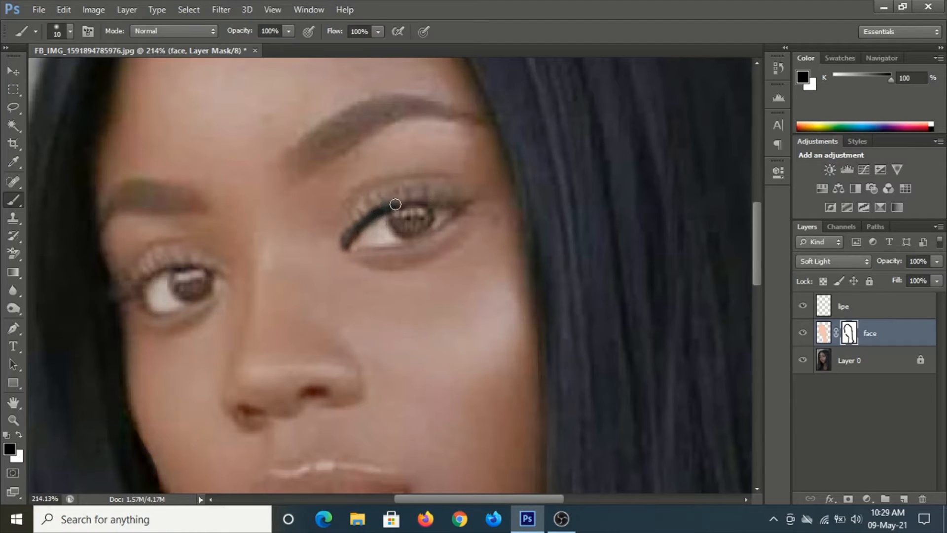
pyautogui.moveTo(416, 202); pyautogui.dragTo(441, 203)
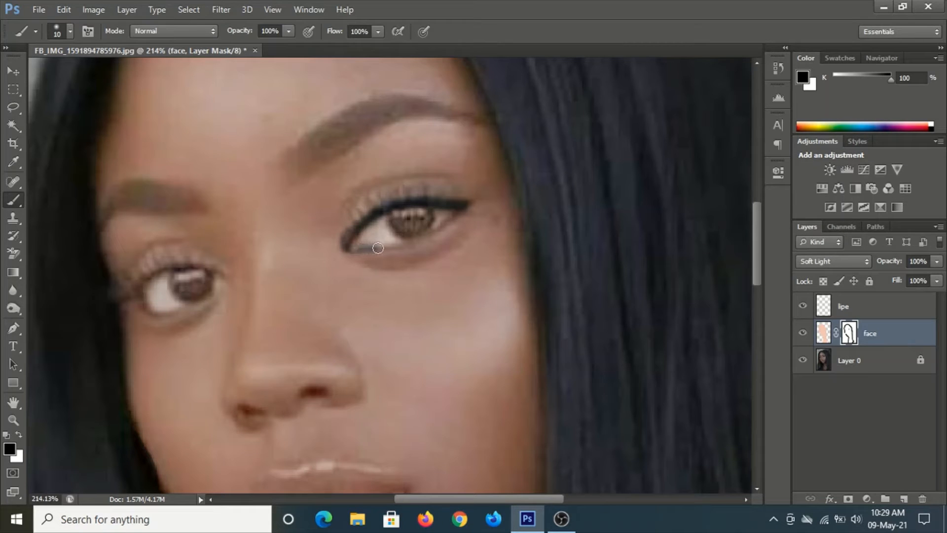
pyautogui.moveTo(378, 247); pyautogui.dragTo(445, 232)
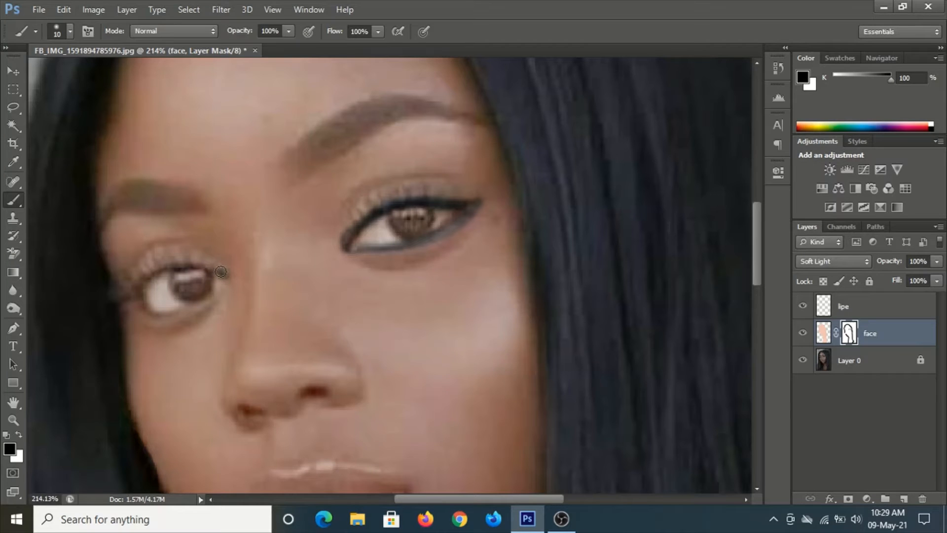
pyautogui.moveTo(207, 269); pyautogui.dragTo(185, 267)
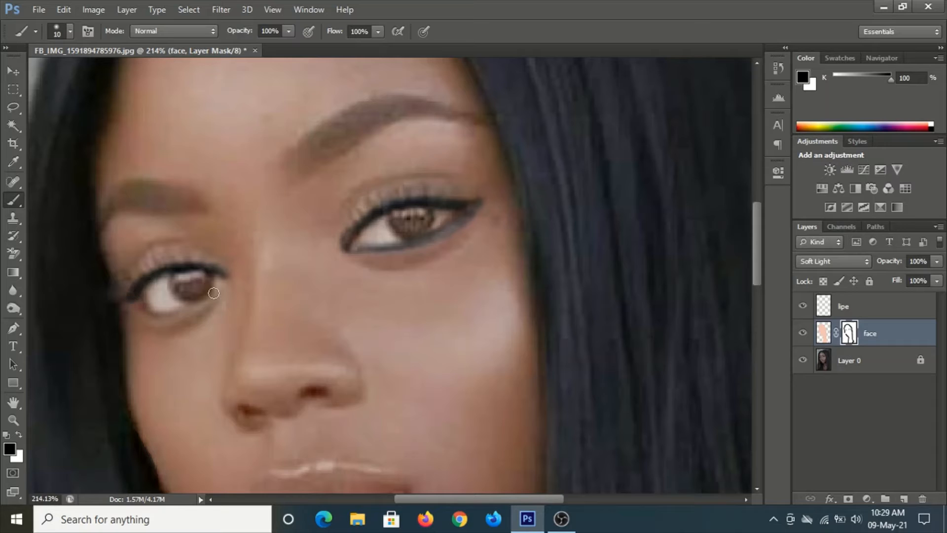
pyautogui.moveTo(220, 283); pyautogui.dragTo(164, 318)
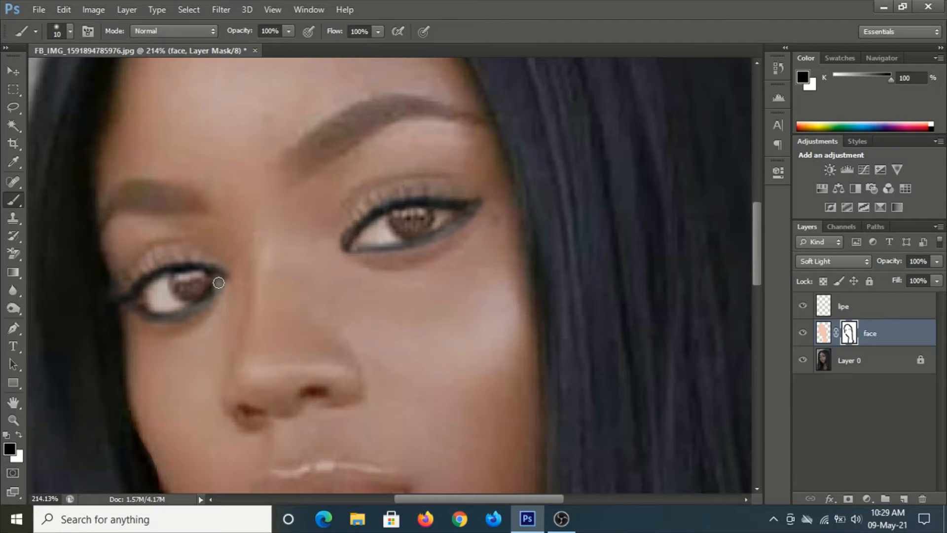
pyautogui.moveTo(174, 282)
pyautogui.mouseDown()
pyautogui.moveTo(200, 287)
pyautogui.moveTo(191, 275)
pyautogui.mouseUp()
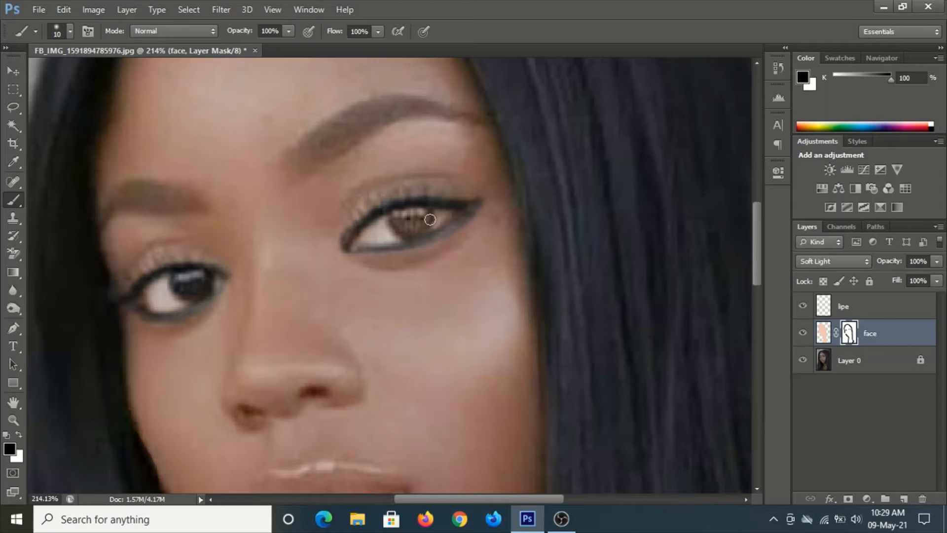
pyautogui.moveTo(419, 211)
pyautogui.mouseDown()
pyautogui.moveTo(399, 222)
pyautogui.moveTo(420, 225)
pyautogui.mouseUp()
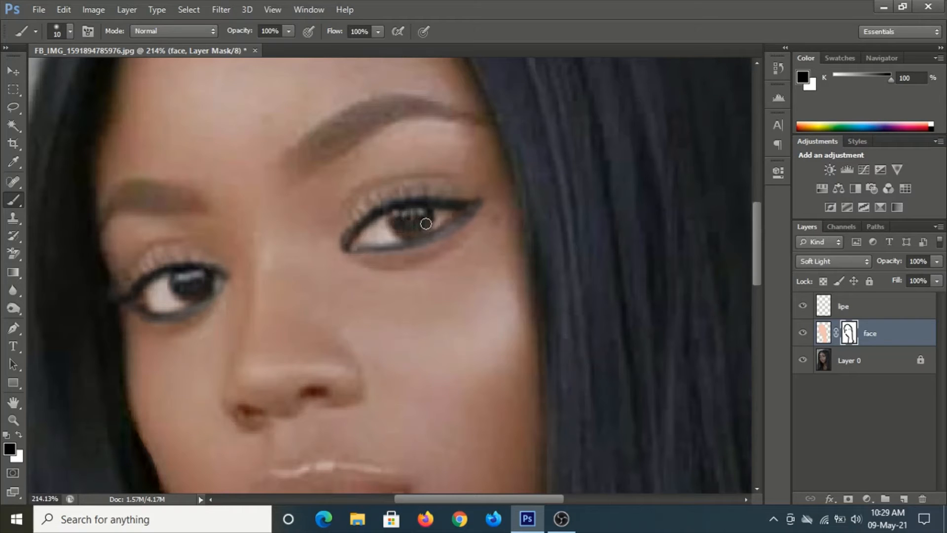
# Set brush flow to 49% and size to 25 px, then paint the mask over both eyebrows
pyautogui.scroll(-3, 393, 242)
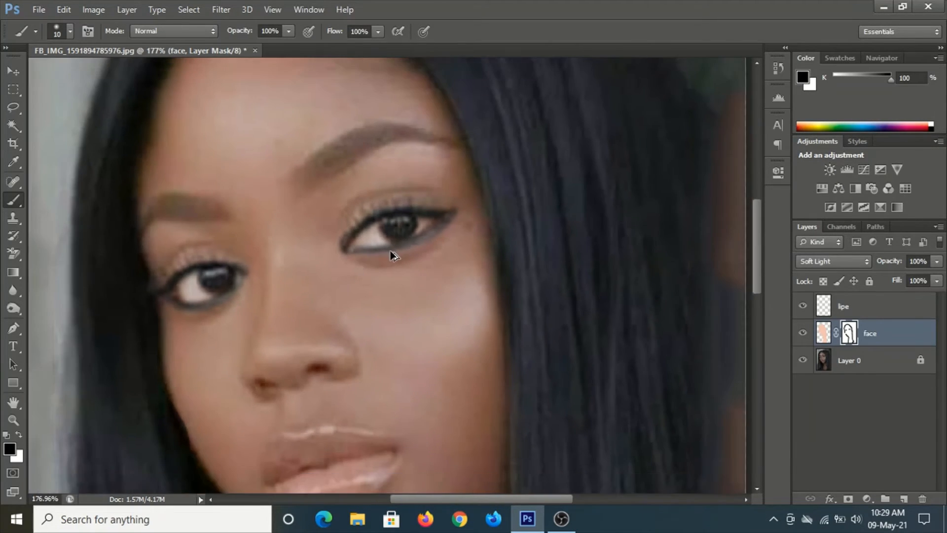
pyautogui.click(378, 32)
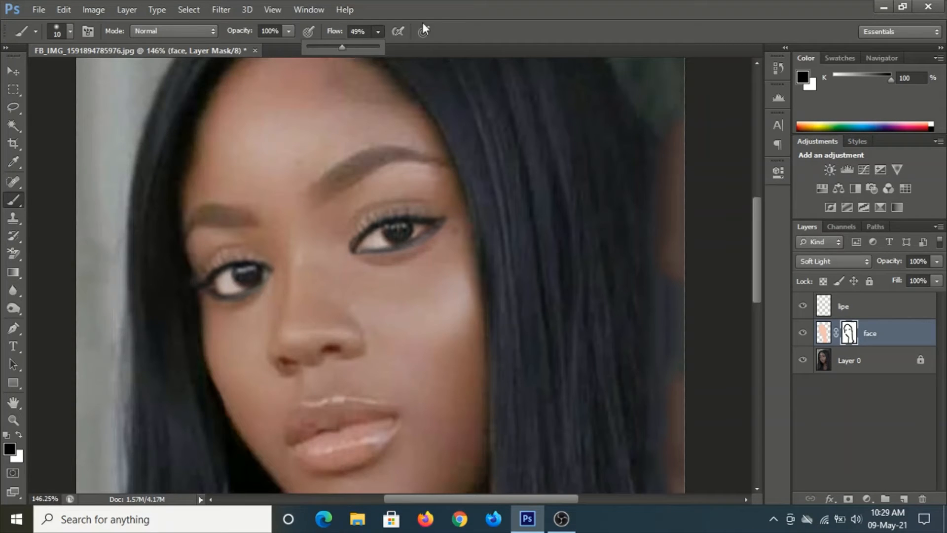
pyautogui.click(461, 31)
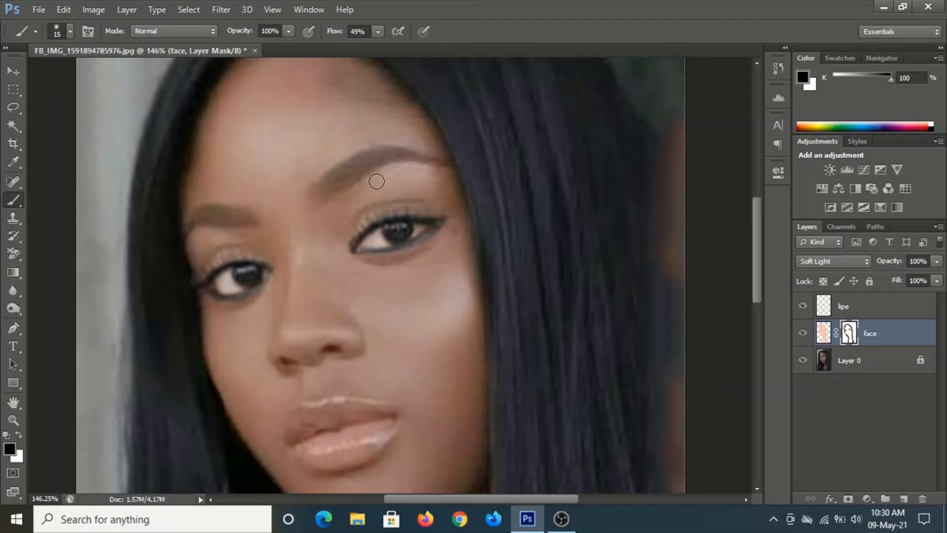
pyautogui.press(']')
pyautogui.press(']')
pyautogui.moveTo(321, 189)
pyautogui.mouseDown()
pyautogui.moveTo(315, 195)
pyautogui.moveTo(377, 157)
pyautogui.moveTo(458, 170)
pyautogui.mouseUp()
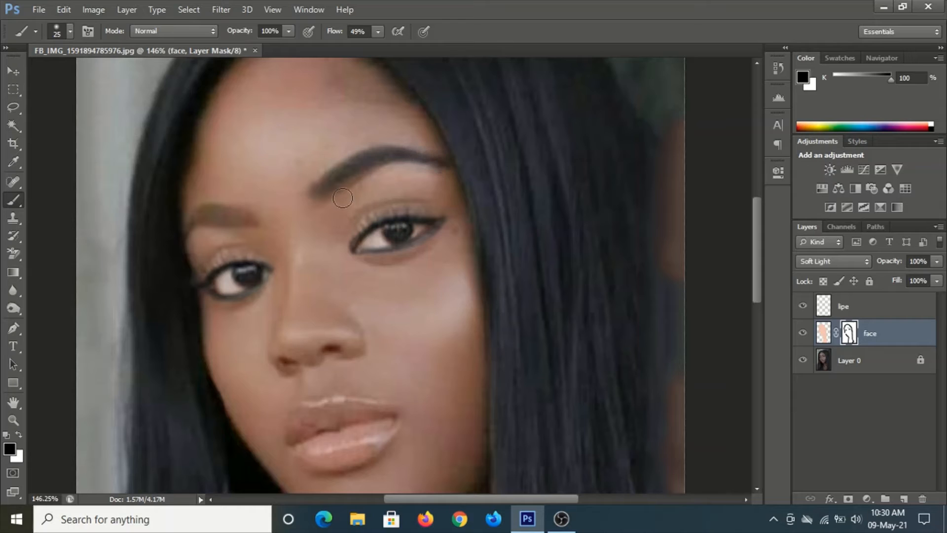
pyautogui.moveTo(327, 194); pyautogui.dragTo(372, 169)
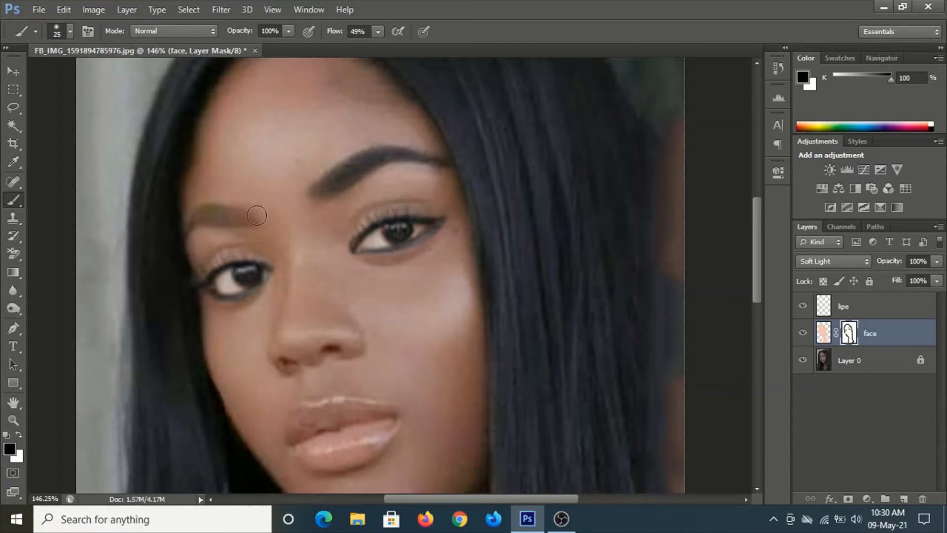
pyautogui.moveTo(253, 220)
pyautogui.mouseDown()
pyautogui.moveTo(197, 216)
pyautogui.moveTo(191, 227)
pyautogui.moveTo(219, 228)
pyautogui.mouseUp()
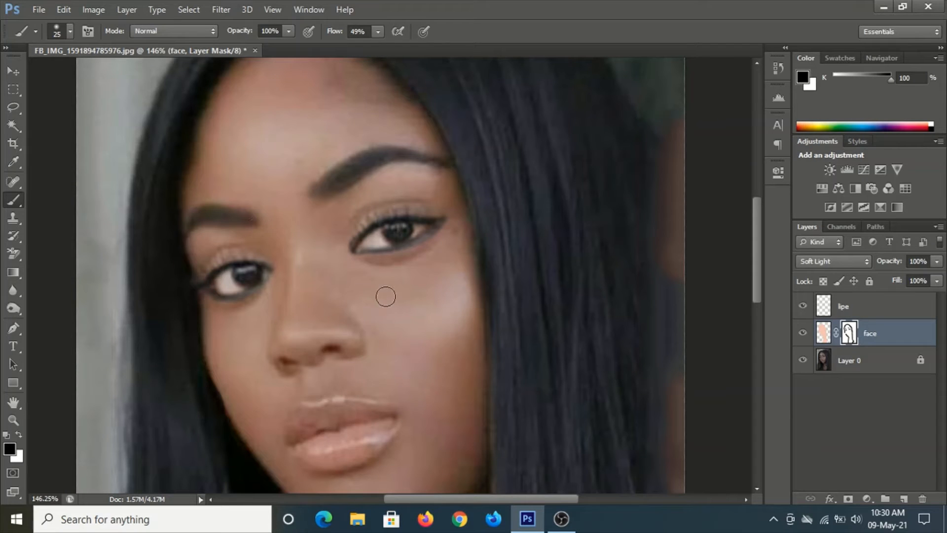
# Lower the brush flow to 30% and paint the mask around both eyes
pyautogui.click(378, 31)
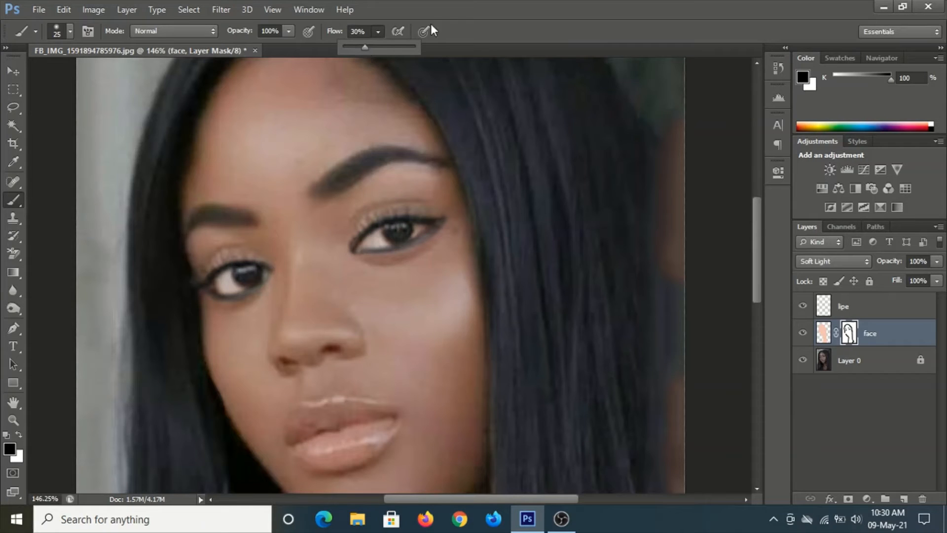
pyautogui.click(466, 26)
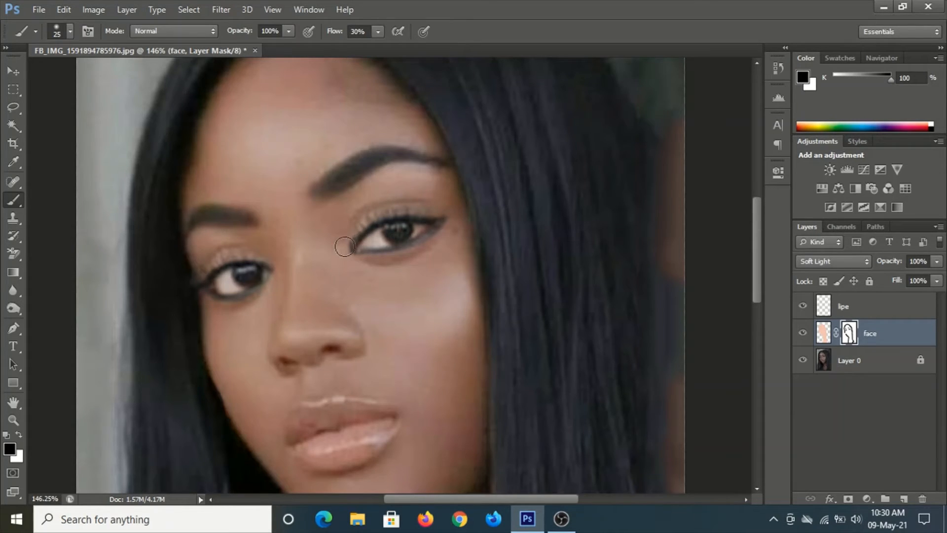
pyautogui.moveTo(344, 246)
pyautogui.mouseDown()
pyautogui.moveTo(370, 211)
pyautogui.moveTo(464, 205)
pyautogui.mouseUp()
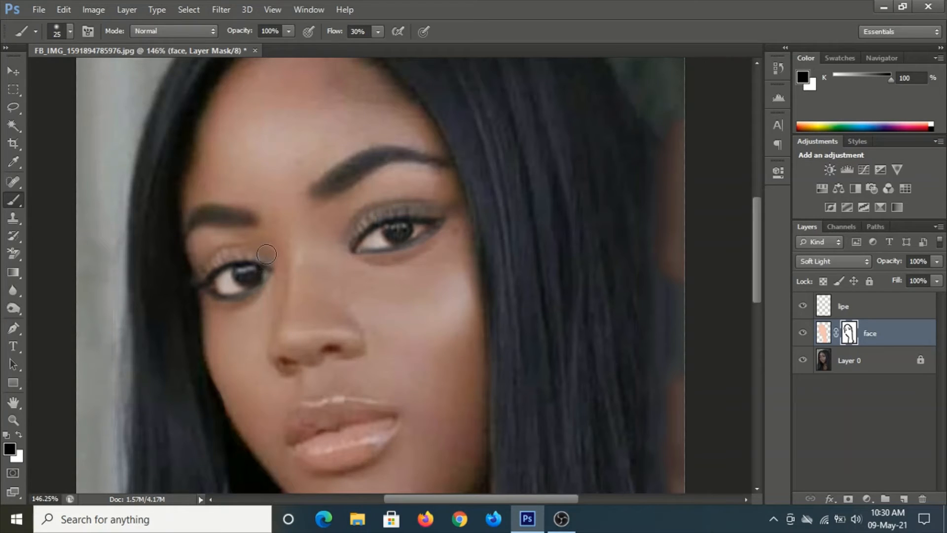
pyautogui.moveTo(266, 254)
pyautogui.mouseDown()
pyautogui.moveTo(232, 250)
pyautogui.moveTo(186, 272)
pyautogui.mouseUp()
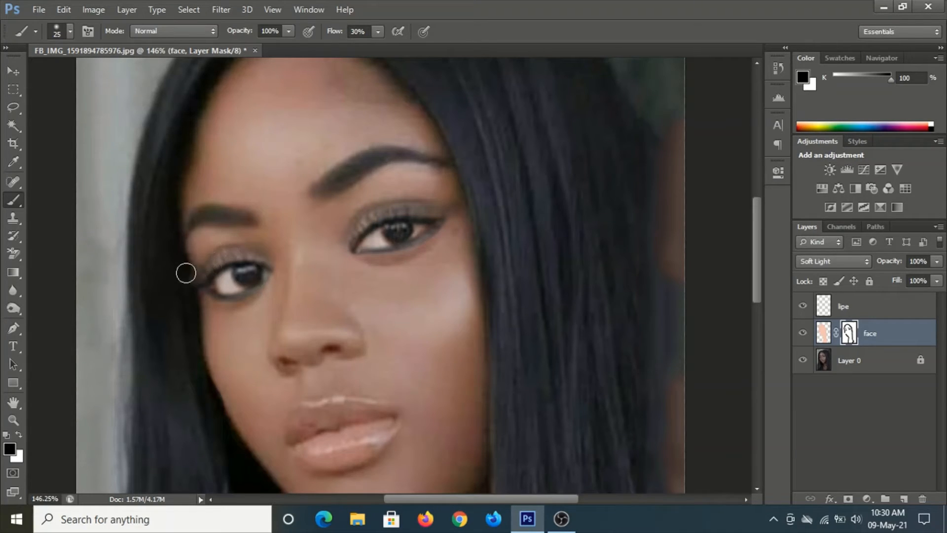
pyautogui.moveTo(275, 252); pyautogui.dragTo(236, 235)
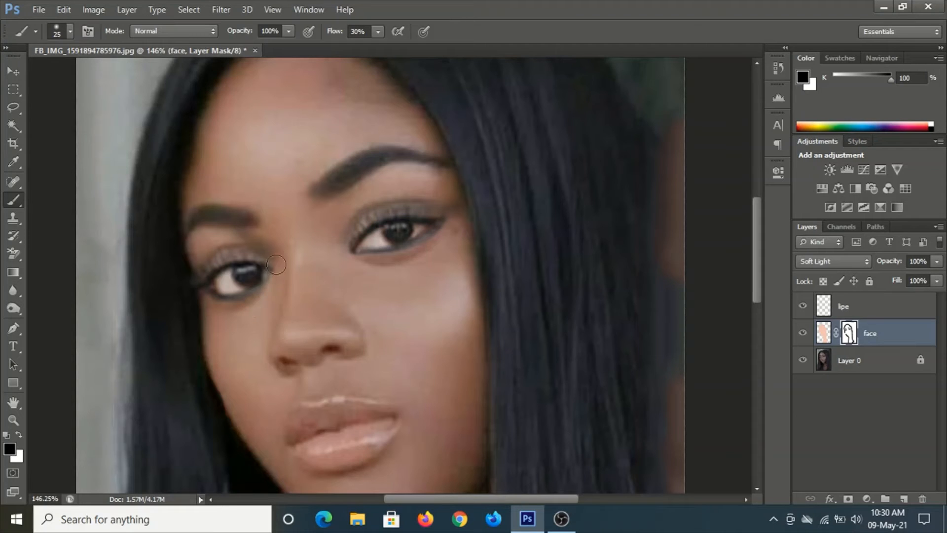
# Lower the brush flow to 19% and paint the mask beneath both eyes
pyautogui.click(378, 32)
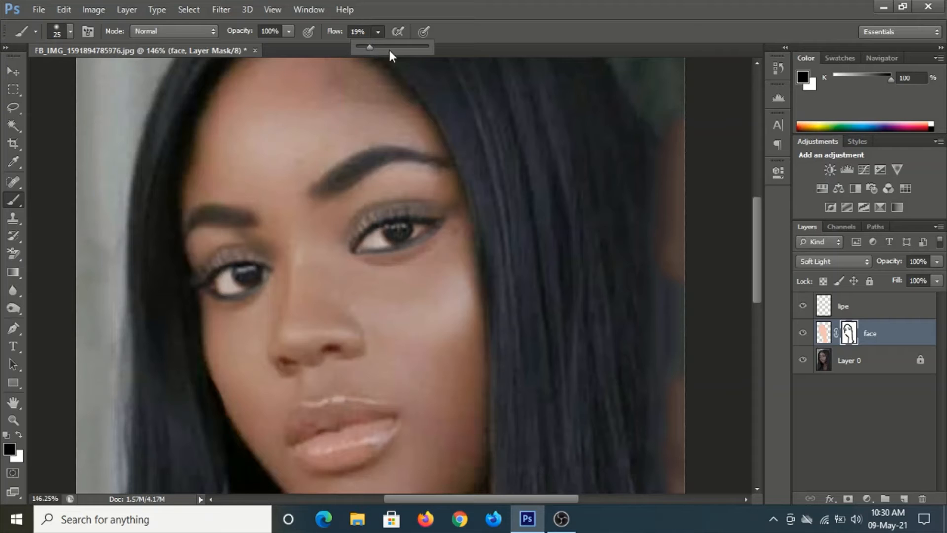
pyautogui.click(480, 27)
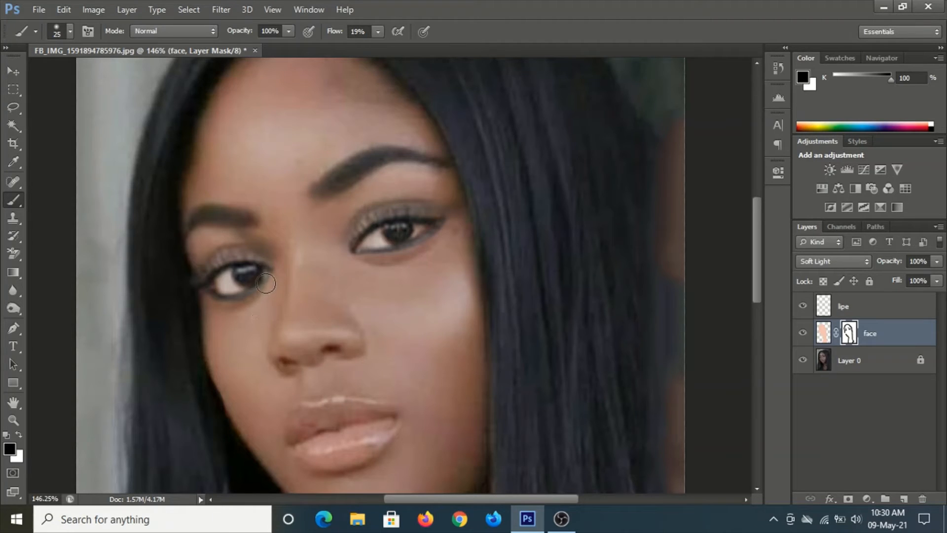
pyautogui.moveTo(258, 290)
pyautogui.mouseDown()
pyautogui.moveTo(240, 302)
pyautogui.moveTo(194, 296)
pyautogui.mouseUp()
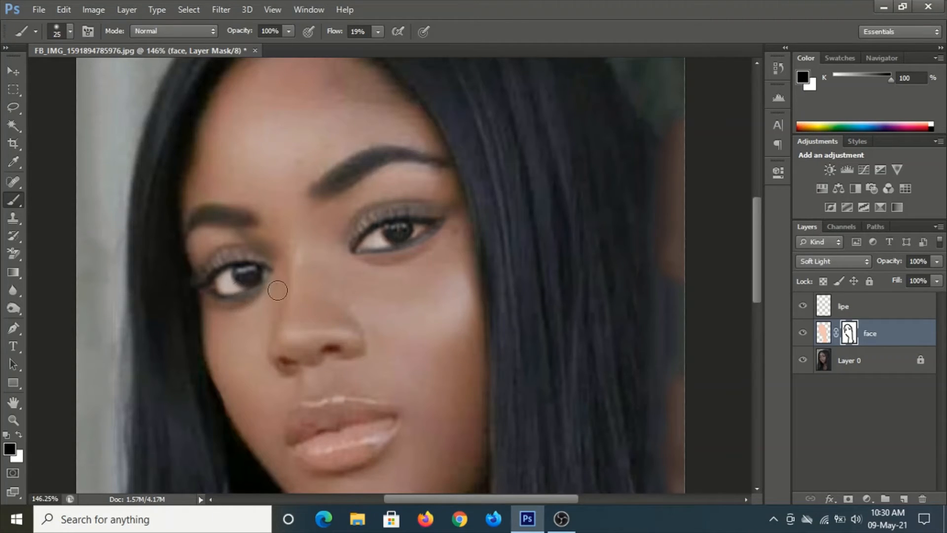
pyautogui.moveTo(368, 252); pyautogui.dragTo(461, 222)
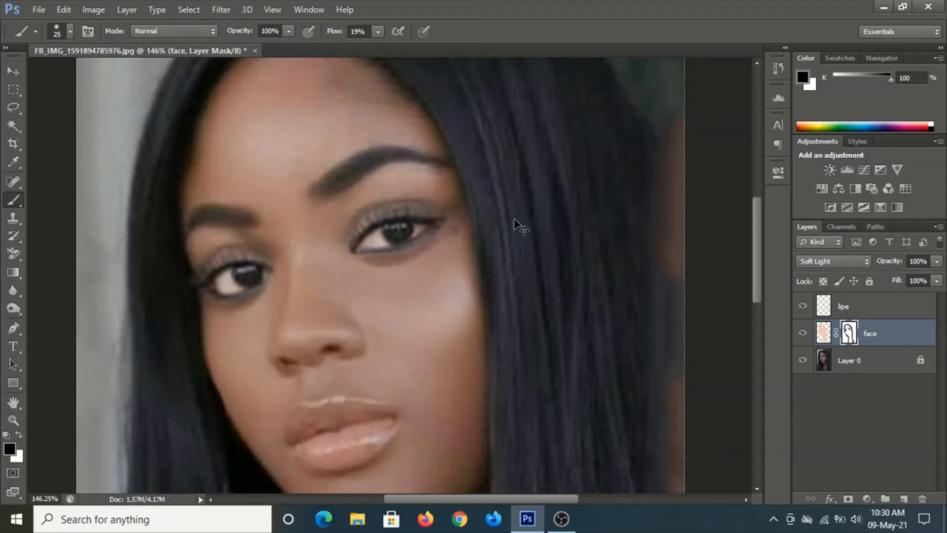
# Zoom in on the mouth and draw a lasso selection around the lips
pyautogui.hotkey('ctrl', '0')
pyautogui.scroll(5, 366, 268)
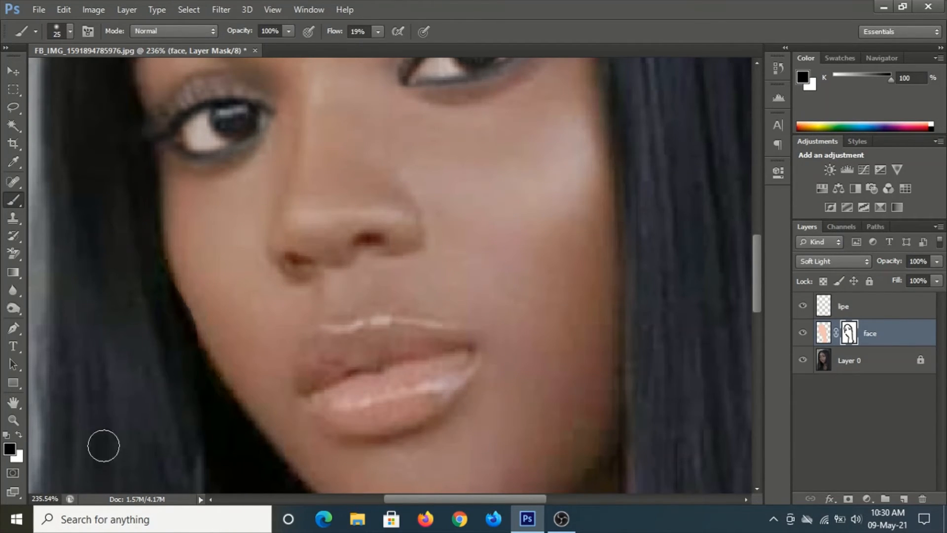
pyautogui.click(14, 107)
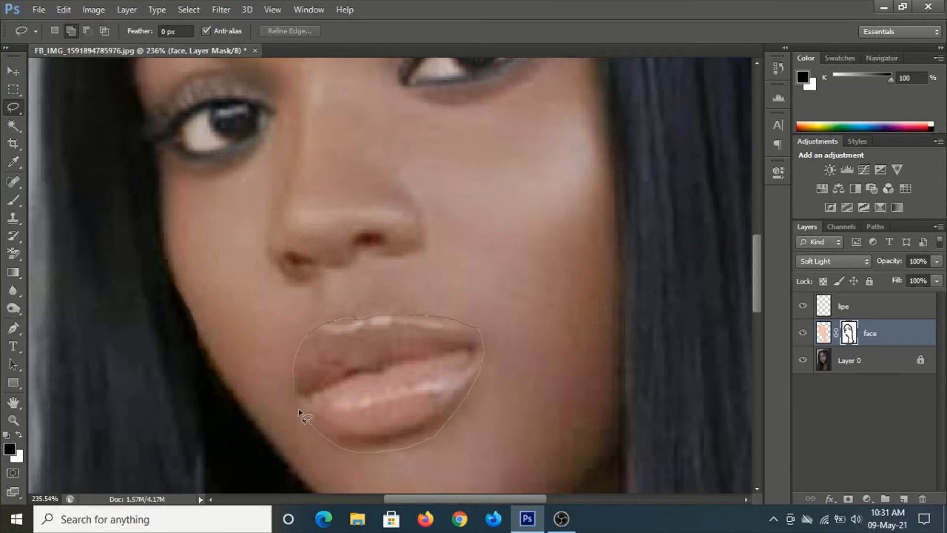
pyautogui.moveTo(298, 407); pyautogui.dragTo(295, 401)
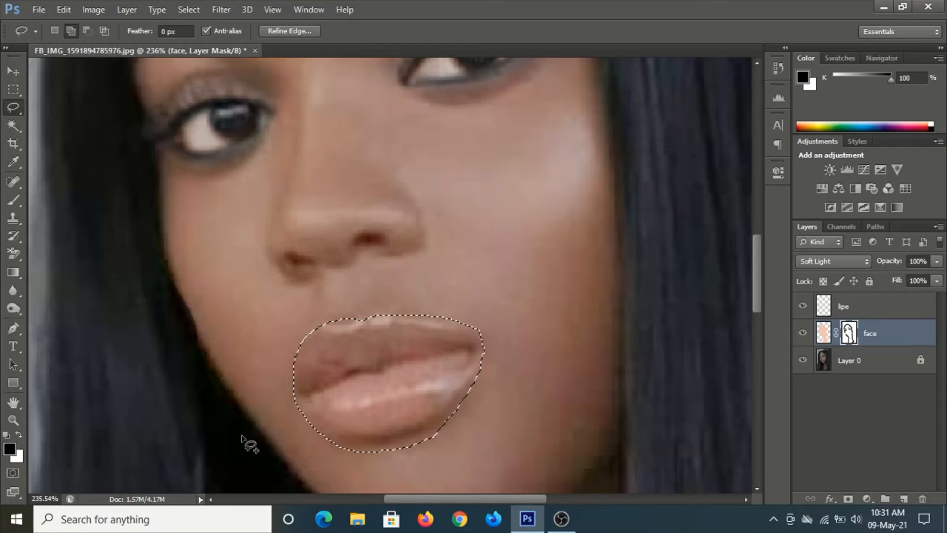
# Activate the lipe layer and set the foreground color to #a8253b
pyautogui.click(889, 303)
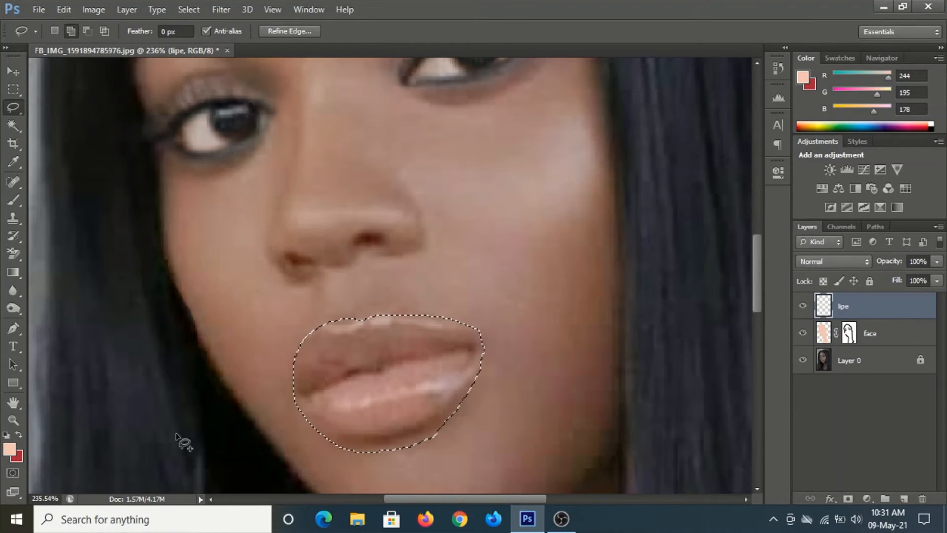
pyautogui.click(18, 434)
pyautogui.click(9, 449)
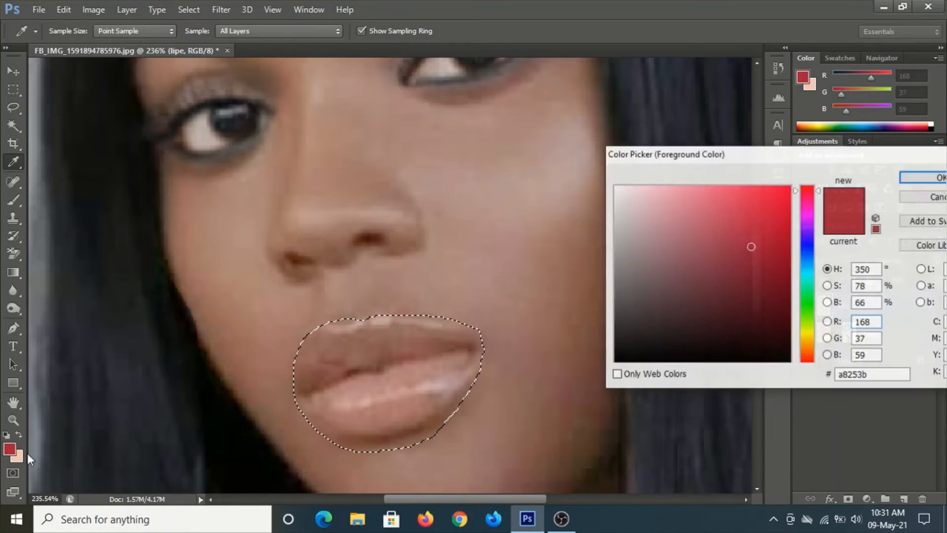
pyautogui.doubleClick(871, 375)
pyautogui.click(928, 177)
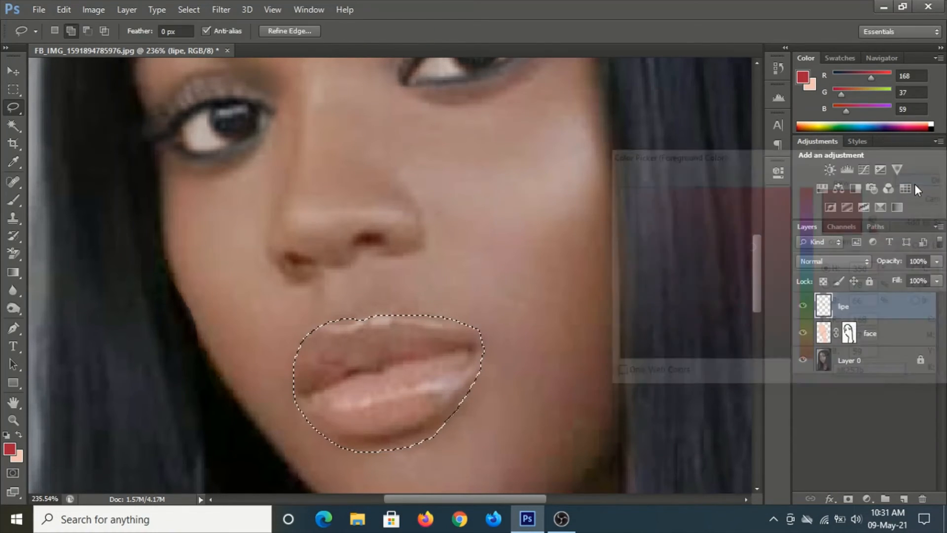
# Switch to the Brush tool, raise its flow to 100%, and activate the lipe layer
pyautogui.click(10, 203)
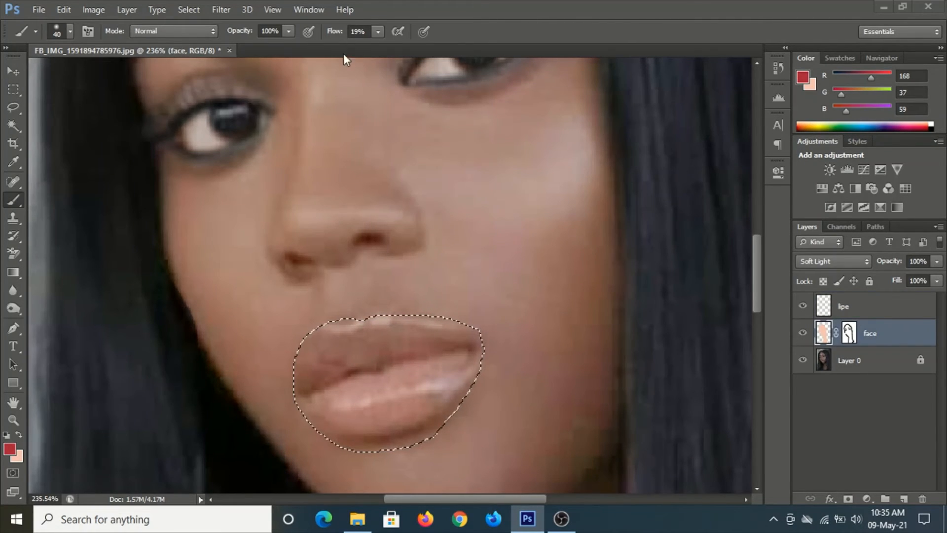
pyautogui.click(378, 33)
pyautogui.moveTo(383, 44); pyautogui.dragTo(436, 47)
pyautogui.click(849, 306)
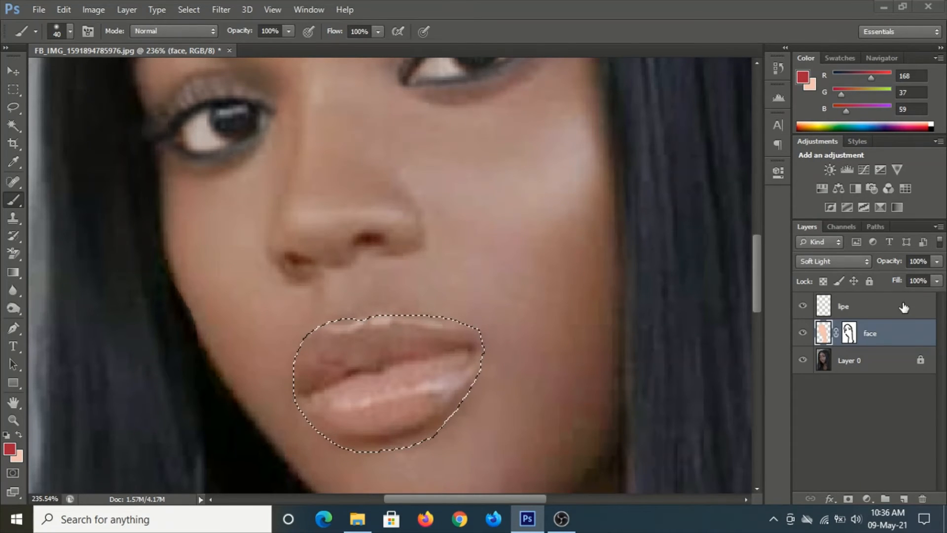
pyautogui.press('h')
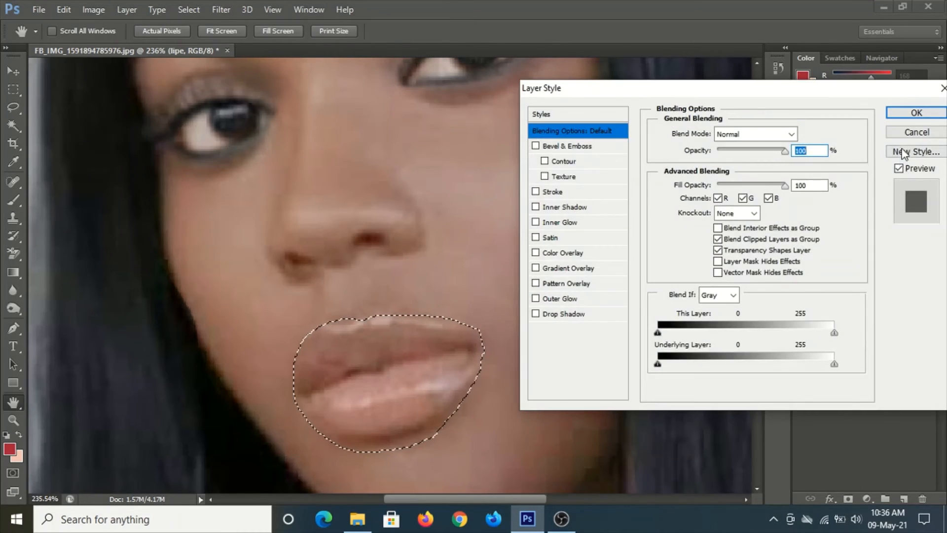
pyautogui.click(916, 131)
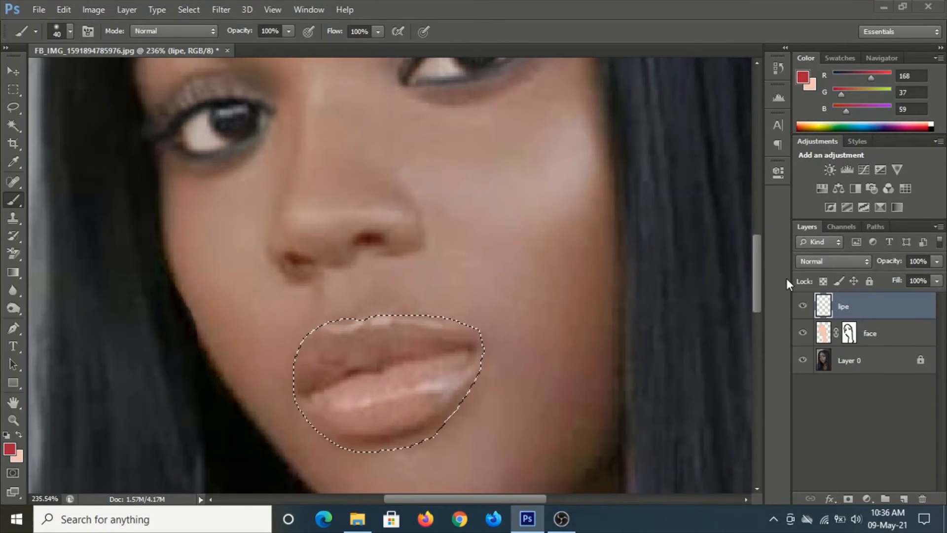
pyautogui.click(378, 31)
pyautogui.moveTo(370, 41); pyautogui.dragTo(320, 51)
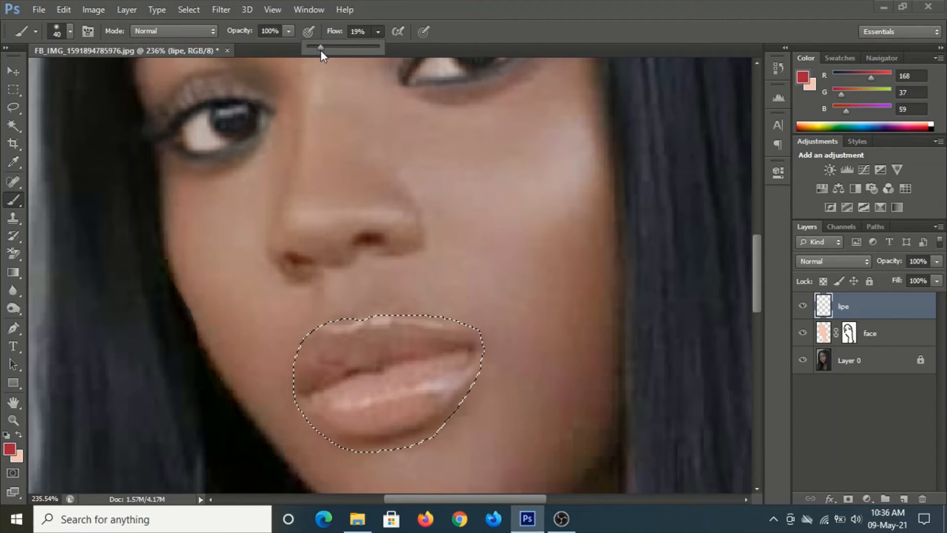
pyautogui.click(16, 199)
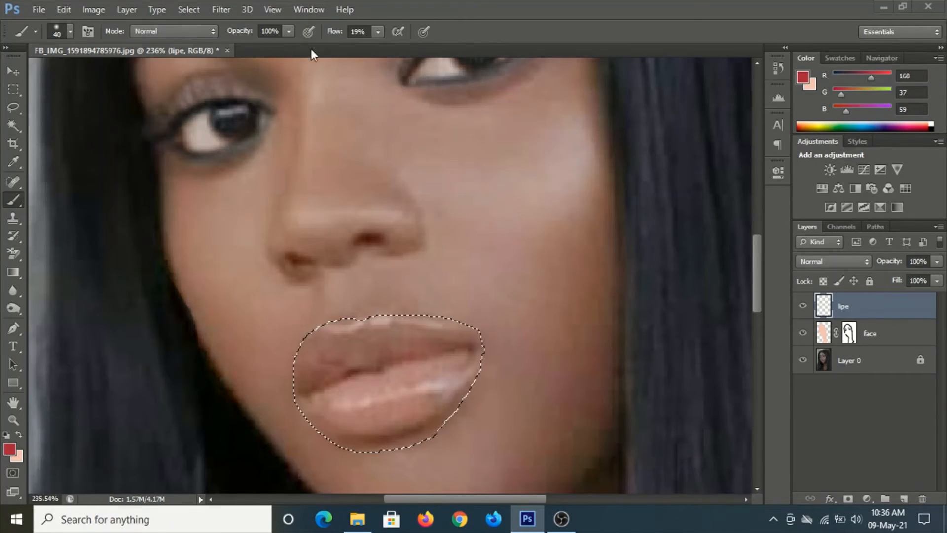
pyautogui.click(374, 34)
pyautogui.moveTo(390, 46); pyautogui.dragTo(440, 49)
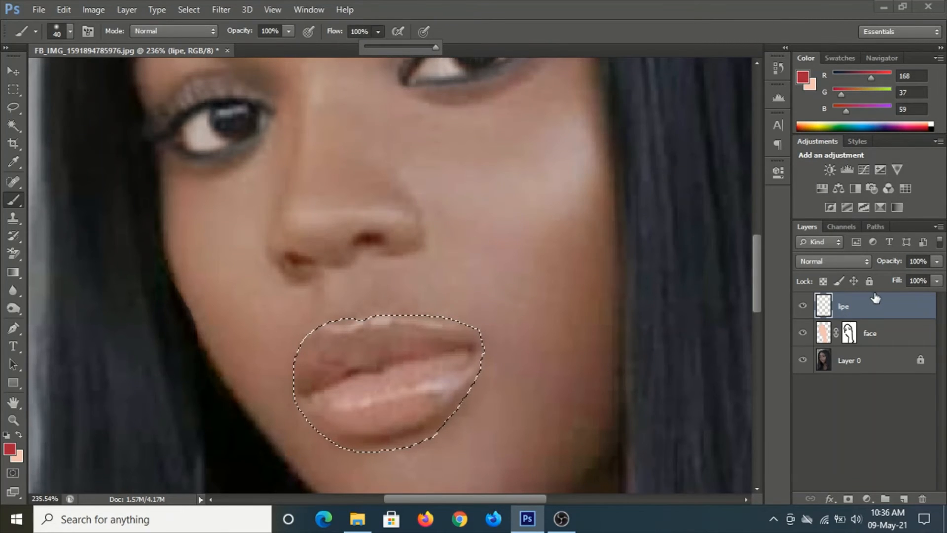
# Paint red over the selected lips on the lipe layer and set the layer's blend mode to Soft Light
pyautogui.click(871, 303)
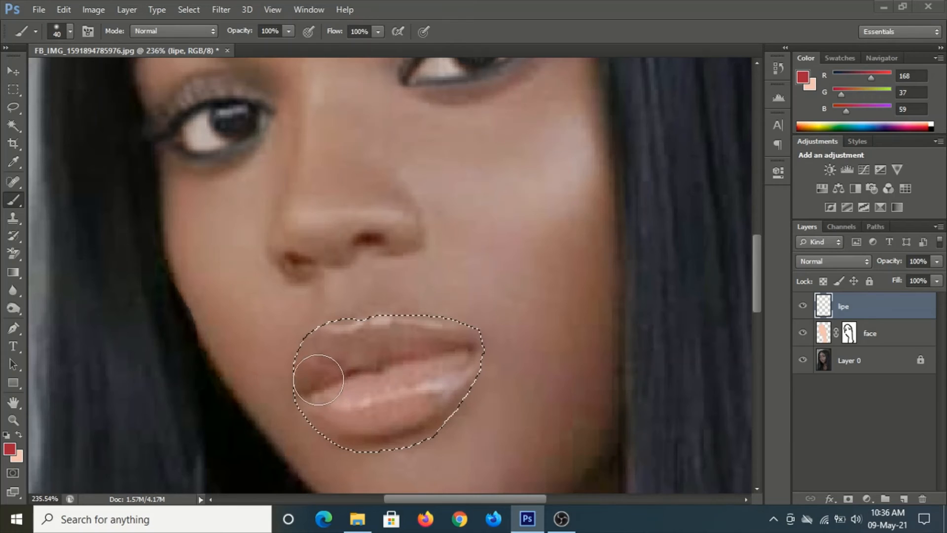
pyautogui.moveTo(317, 355)
pyautogui.mouseDown()
pyautogui.moveTo(337, 340)
pyautogui.moveTo(393, 330)
pyautogui.mouseUp()
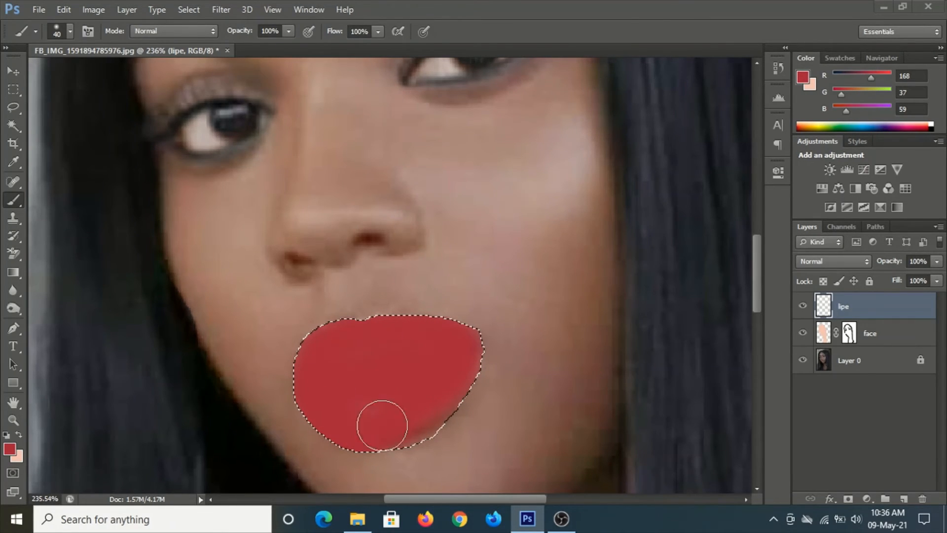
pyautogui.click(830, 262)
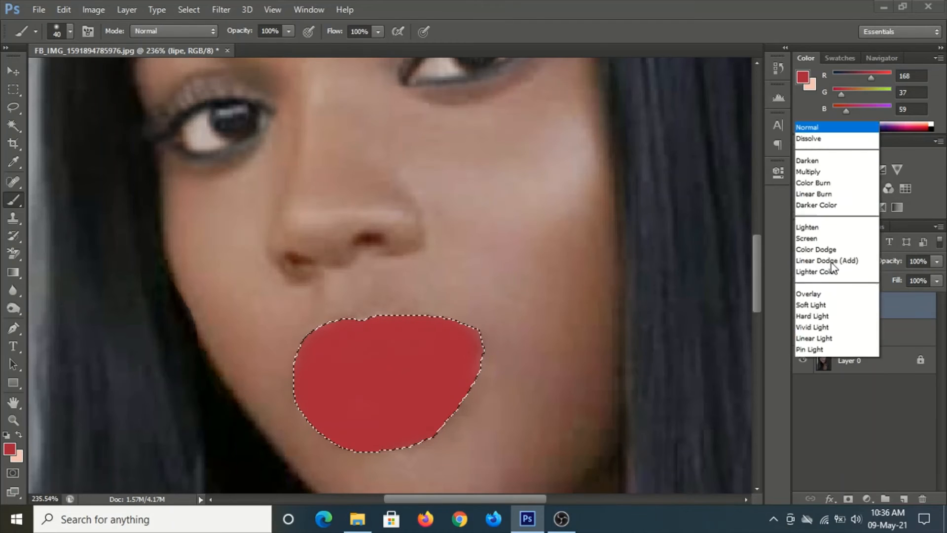
pyautogui.click(830, 263)
pyautogui.click(834, 261)
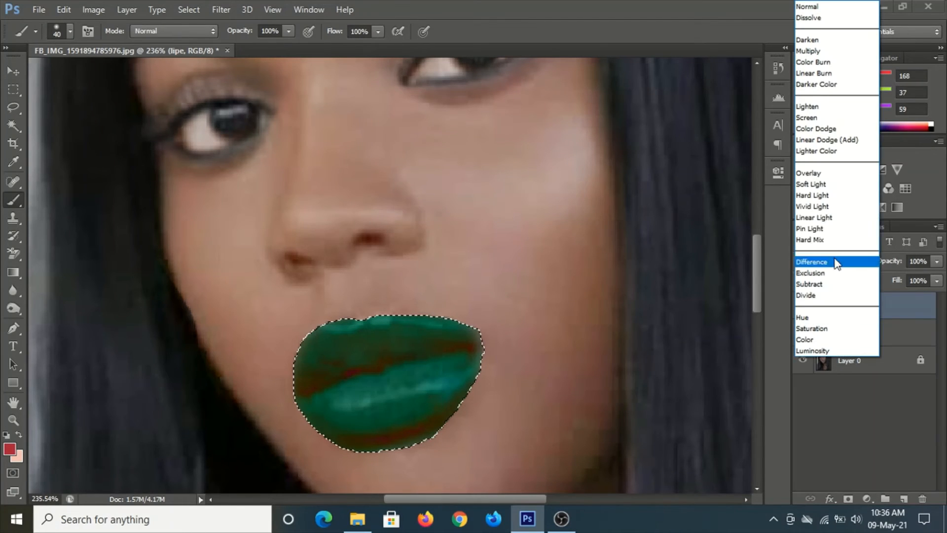
pyautogui.click(826, 185)
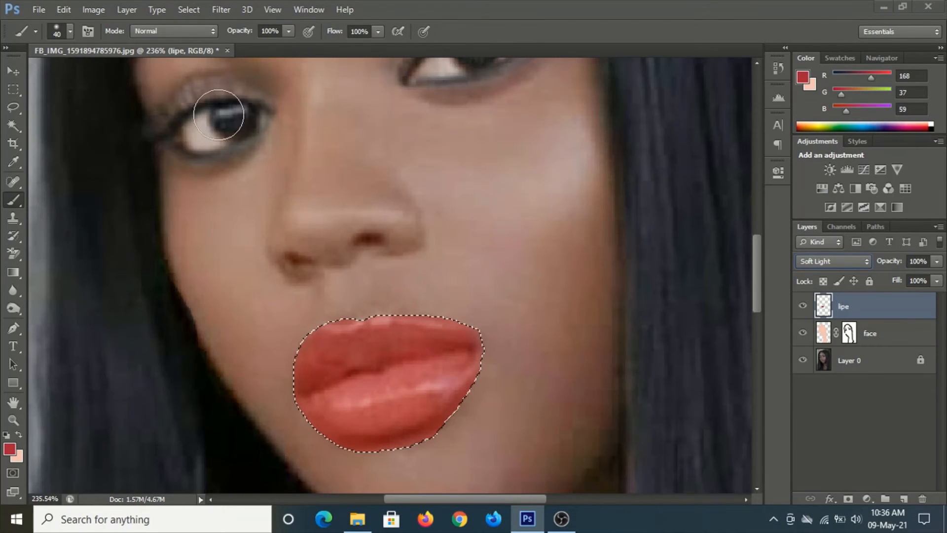
# Deselect the lips and add a layer mask to the lipe layer
pyautogui.hotkey('ctrl', 'd')
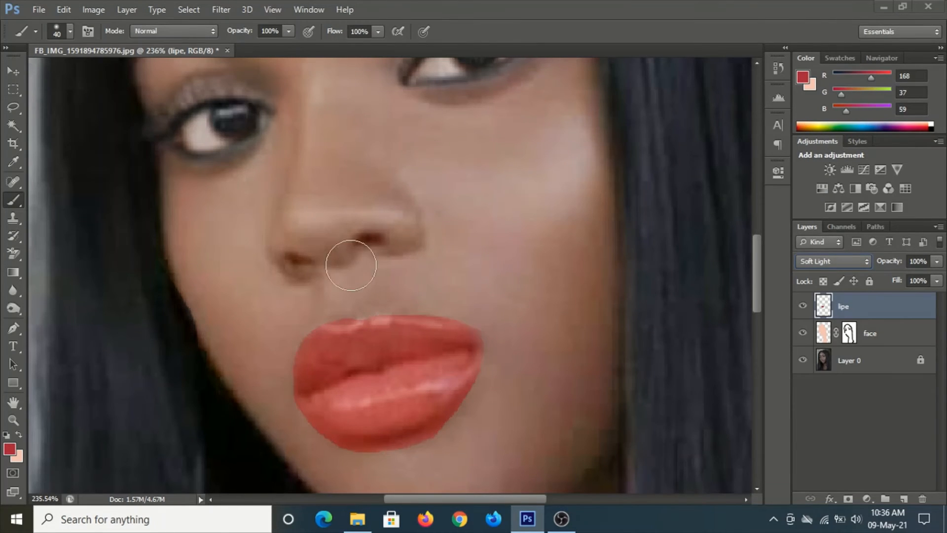
pyautogui.moveTo(441, 374); pyautogui.dragTo(423, 293)
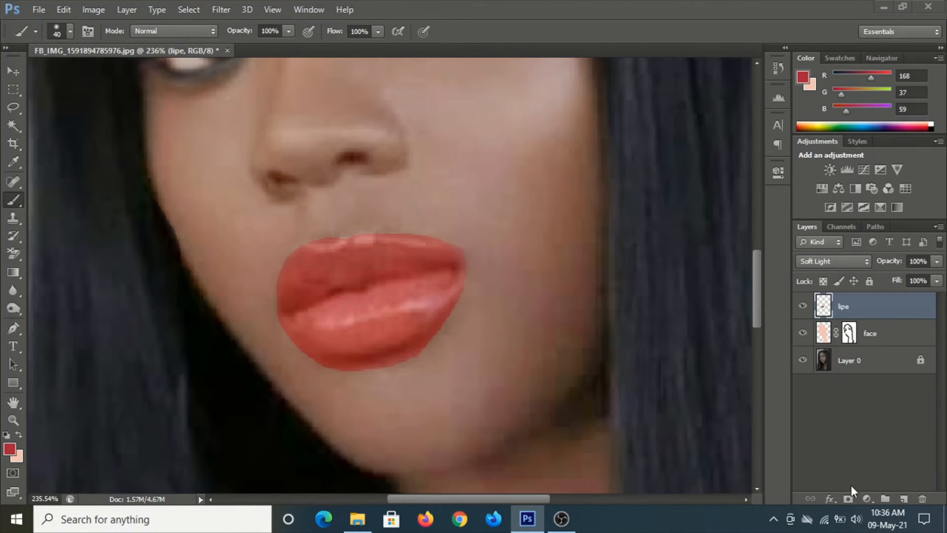
pyautogui.click(848, 498)
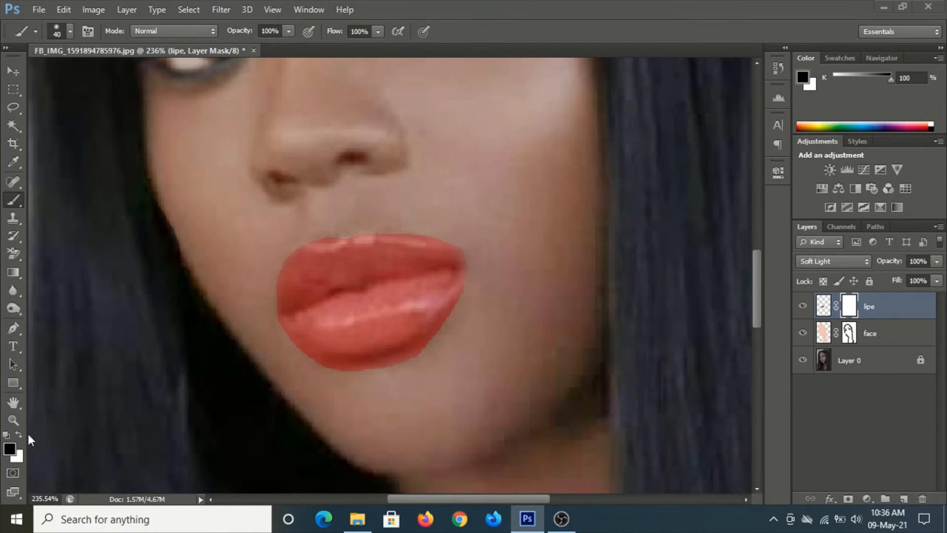
# Set the foreground color to #050505 and reduce the brush size to 30 px
pyautogui.click(11, 448)
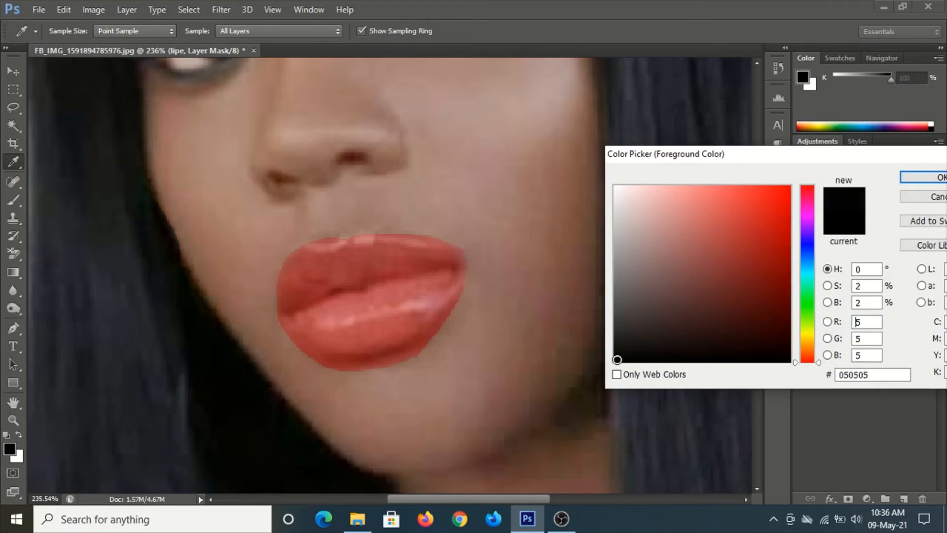
pyautogui.click(917, 181)
pyautogui.press('b')
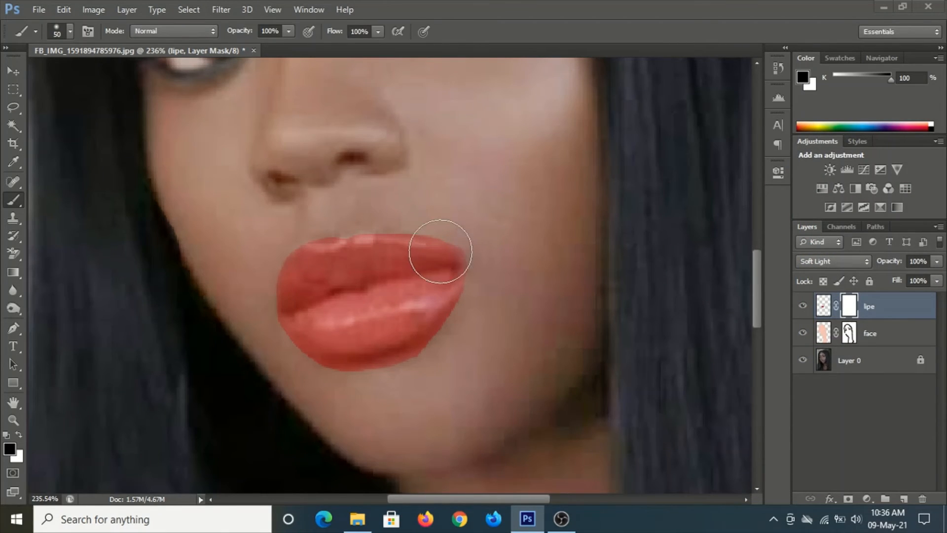
pyautogui.press('[')
pyautogui.rightClick(404, 215)
pyautogui.click(406, 285)
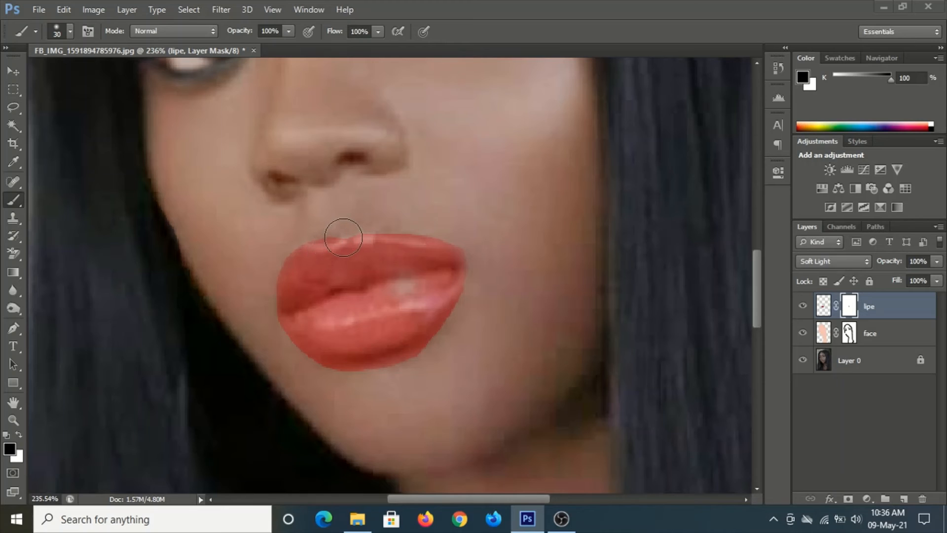
# Reduce the brush to 15 px and paint the lipe mask along the upper-left edge of the lips
pyautogui.press('[')
pyautogui.press('[')
pyautogui.press('[')
pyautogui.moveTo(346, 230)
pyautogui.mouseDown()
pyautogui.moveTo(413, 229)
pyautogui.moveTo(466, 249)
pyautogui.moveTo(463, 308)
pyautogui.moveTo(417, 353)
pyautogui.moveTo(362, 367)
pyautogui.moveTo(325, 367)
pyautogui.moveTo(275, 319)
pyautogui.mouseUp()
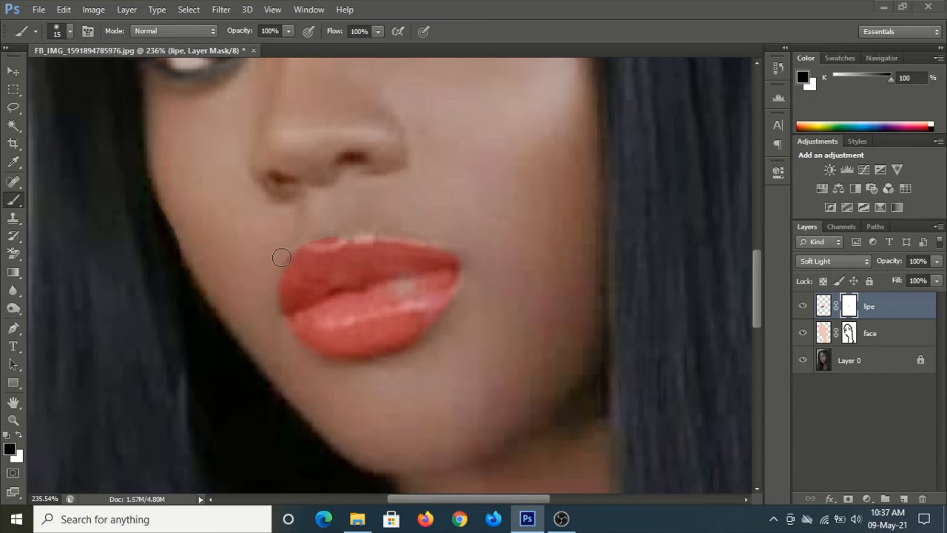
pyautogui.moveTo(282, 257); pyautogui.dragTo(335, 232)
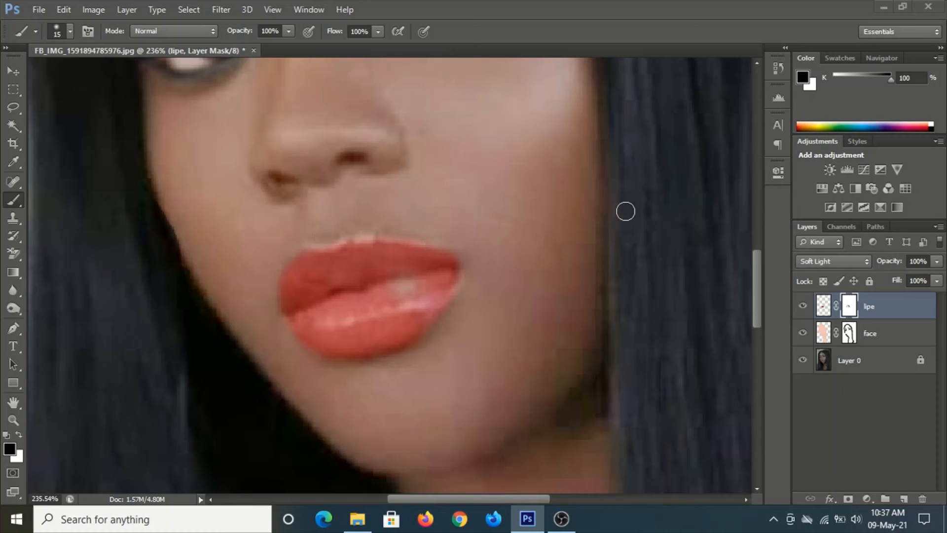
# Zoom out and toggle the lipe layer's visibility to compare the lips before and after
pyautogui.scroll(-5, 516, 279)
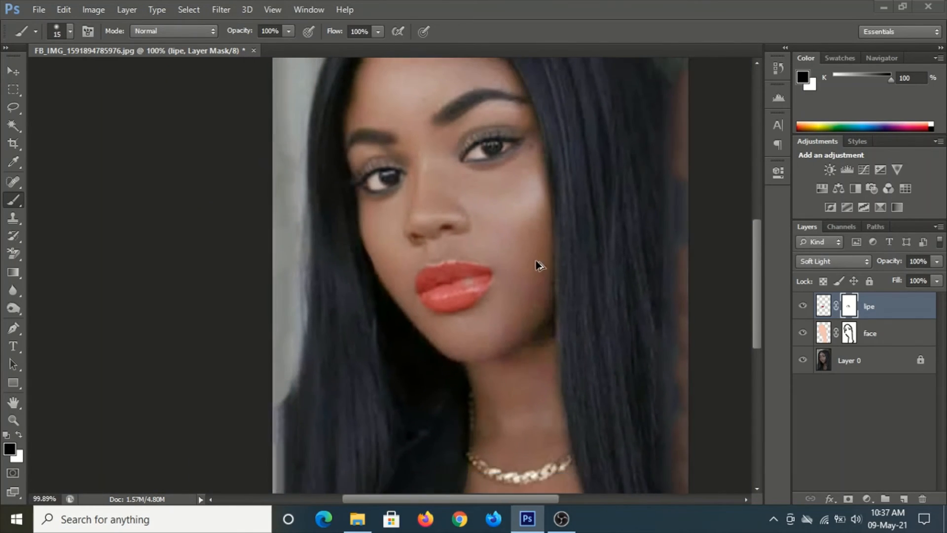
pyautogui.scroll(-1, 538, 265)
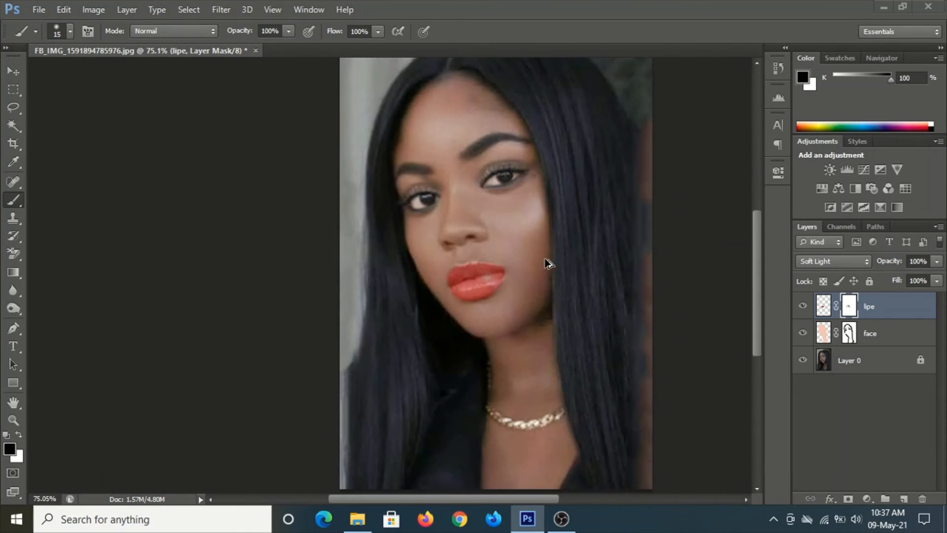
pyautogui.click(803, 307)
pyautogui.click(804, 307)
pyautogui.click(871, 357)
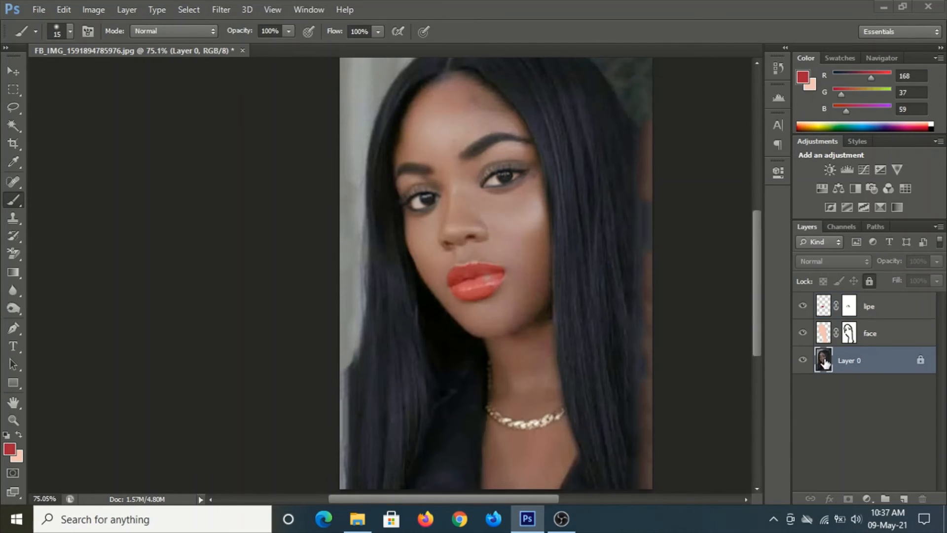
# Add a Levels adjustment above the face layer with input levels 10, 1.10, 232 and output white 247
pyautogui.click(883, 333)
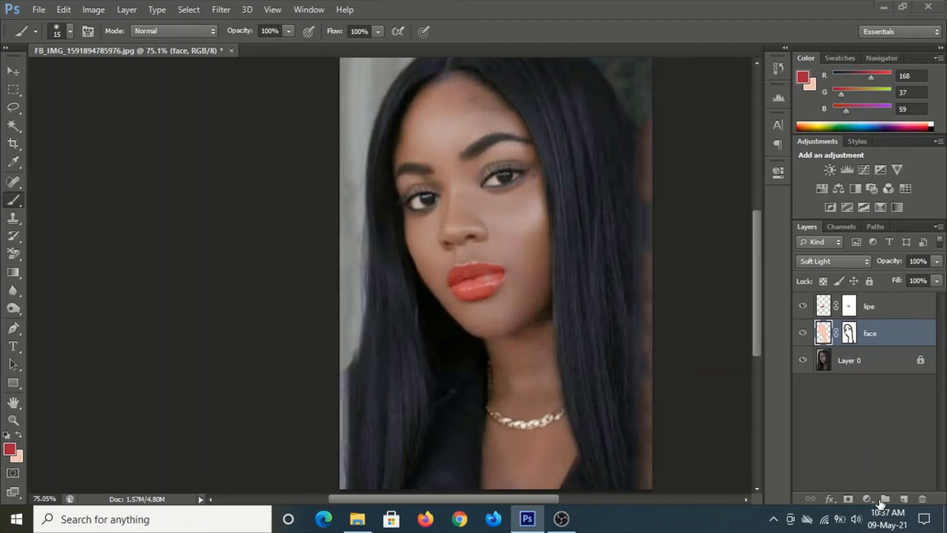
pyautogui.click(868, 499)
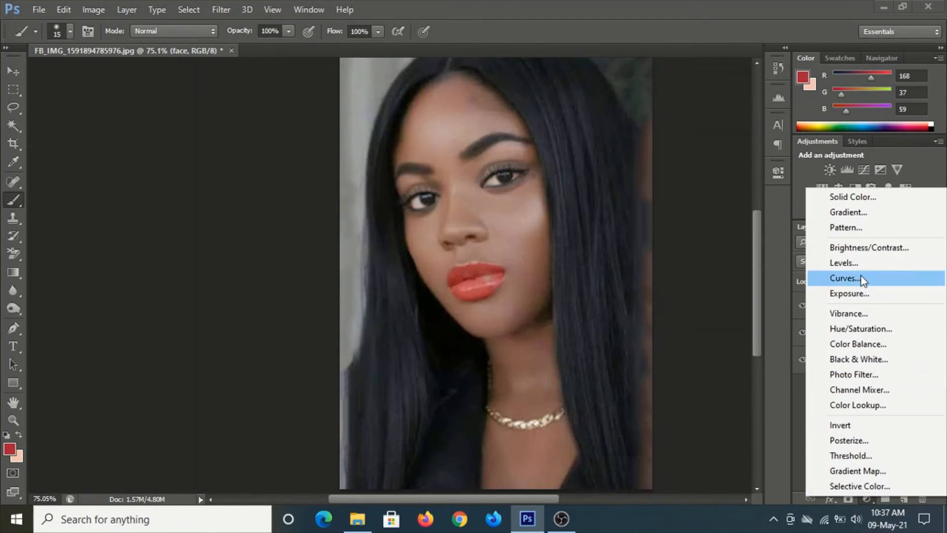
pyautogui.click(862, 263)
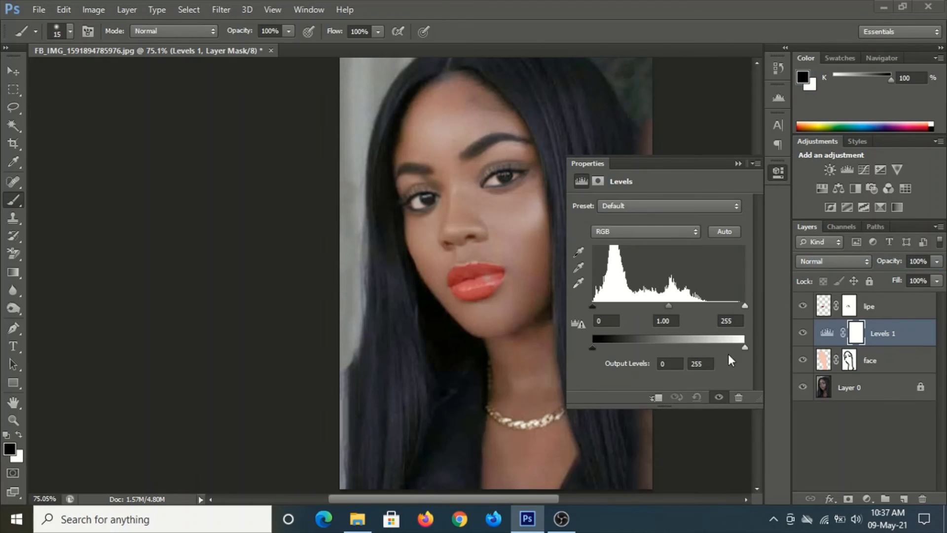
pyautogui.moveTo(745, 305); pyautogui.dragTo(731, 306)
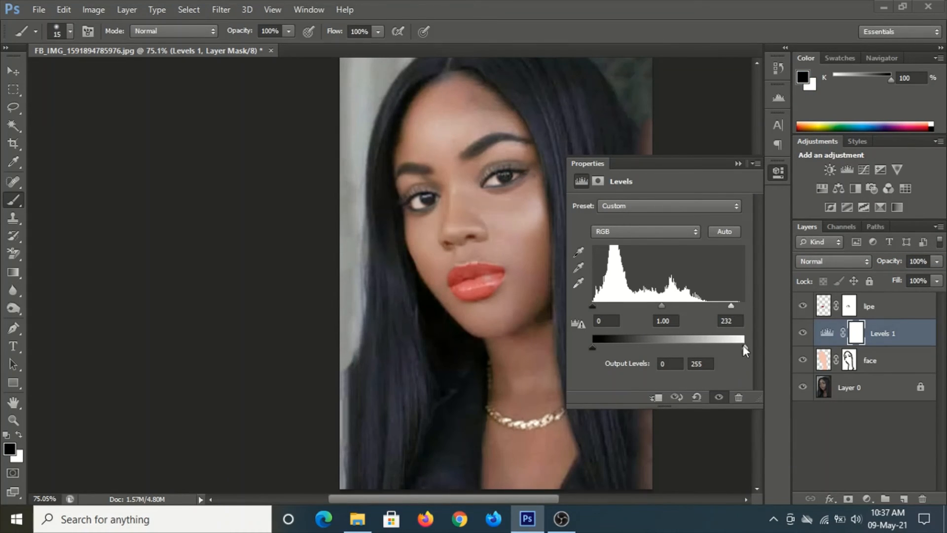
pyautogui.moveTo(743, 347); pyautogui.dragTo(741, 348)
pyautogui.moveTo(662, 306)
pyautogui.mouseDown()
pyautogui.moveTo(653, 305)
pyautogui.moveTo(668, 303)
pyautogui.mouseUp()
pyautogui.moveTo(594, 306); pyautogui.dragTo(596, 307)
pyautogui.moveTo(661, 307); pyautogui.dragTo(657, 306)
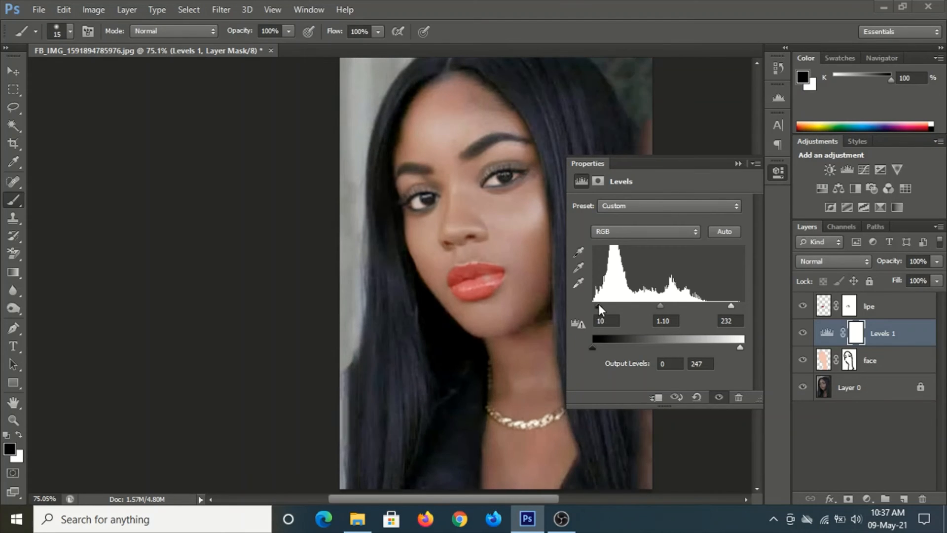
pyautogui.click(734, 165)
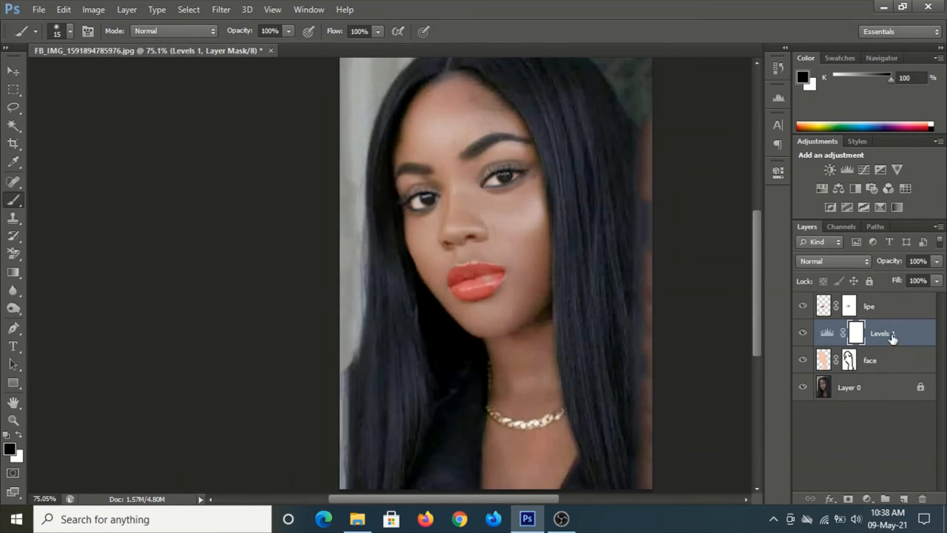
# Move Levels 1 to the top of the layer stack and add a Brightness/Contrast adjustment with brightness 20
pyautogui.moveTo(892, 338); pyautogui.dragTo(882, 299)
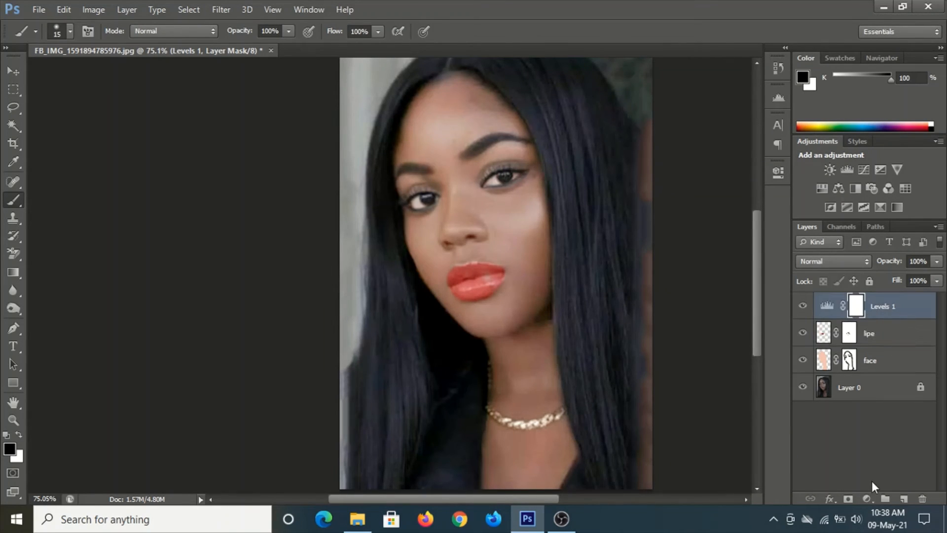
pyautogui.click(867, 497)
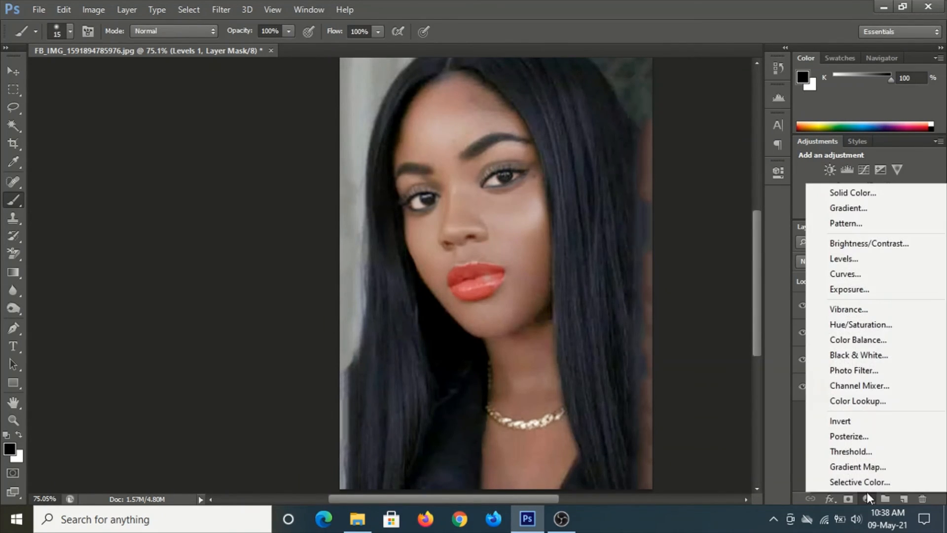
pyautogui.click(854, 242)
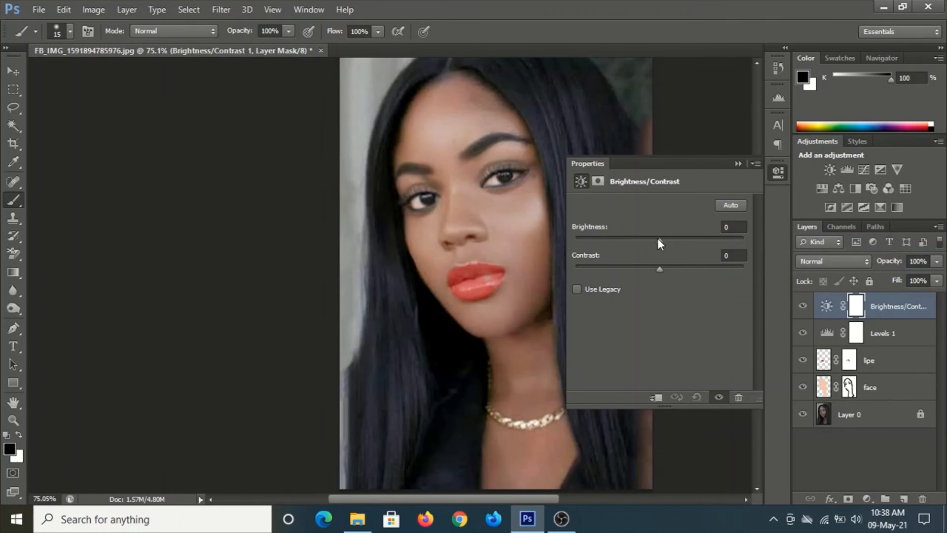
pyautogui.moveTo(658, 238); pyautogui.dragTo(671, 237)
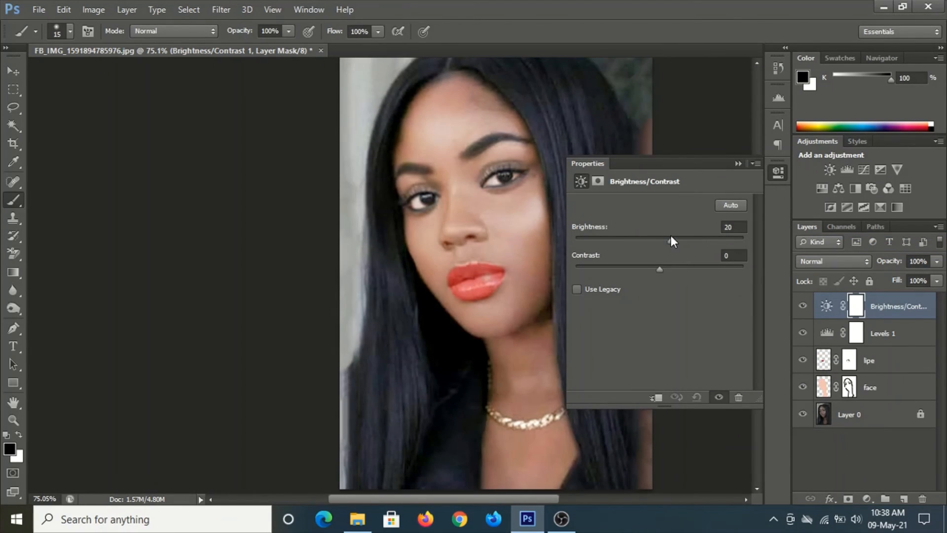
pyautogui.moveTo(665, 269); pyautogui.dragTo(661, 267)
pyautogui.click(738, 163)
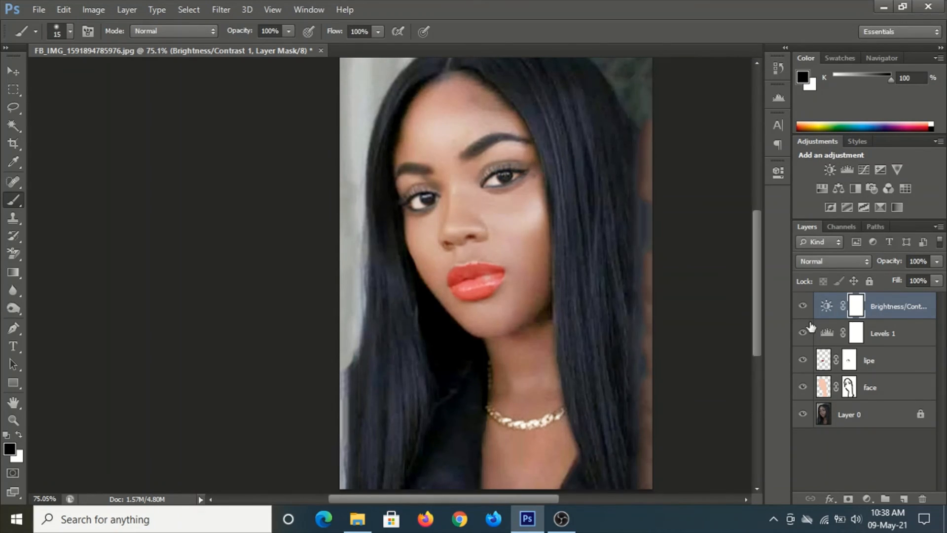
# Toggle the visibility of all layers above Layer 0 to compare the original photo with the retouched result
pyautogui.click(881, 392)
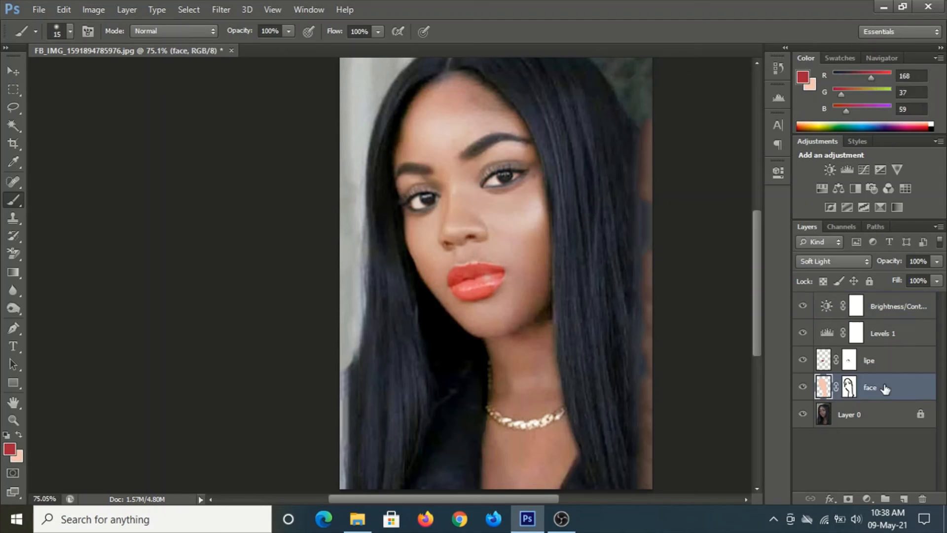
pyautogui.click(844, 415)
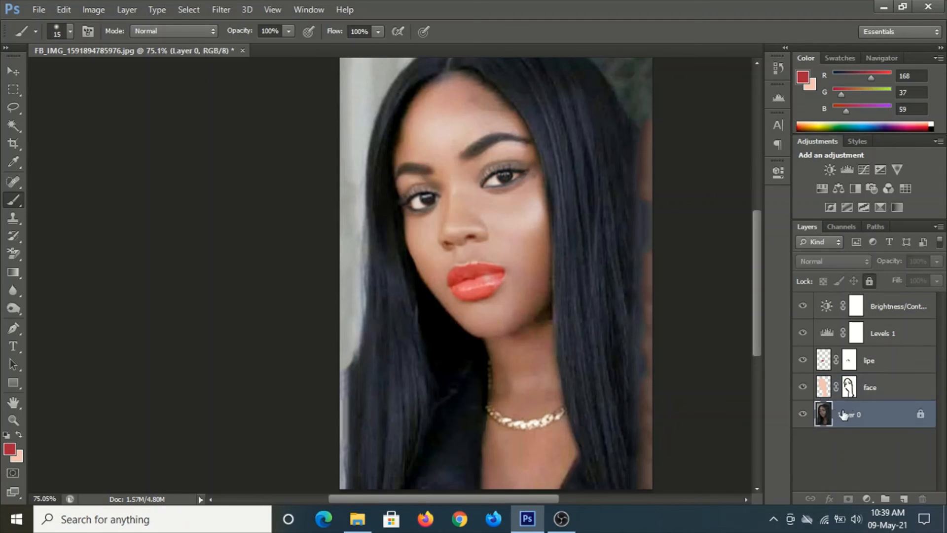
pyautogui.keyDown('alt'); pyautogui.click(803, 414); pyautogui.keyUp('alt')
pyautogui.keyDown('alt'); pyautogui.click(803, 414); pyautogui.keyUp('alt')
pyautogui.keyDown('alt'); pyautogui.click(803, 414); pyautogui.keyUp('alt')
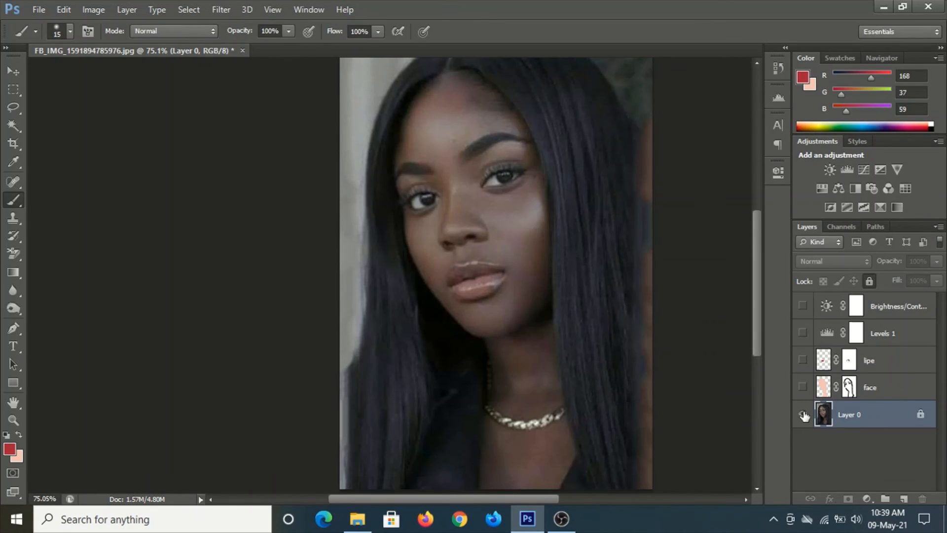
pyautogui.keyDown('alt'); pyautogui.click(803, 414); pyautogui.keyUp('alt')
pyautogui.keyDown('alt'); pyautogui.click(803, 415); pyautogui.keyUp('alt')
pyautogui.keyDown('alt'); pyautogui.click(803, 415); pyautogui.keyUp('alt')
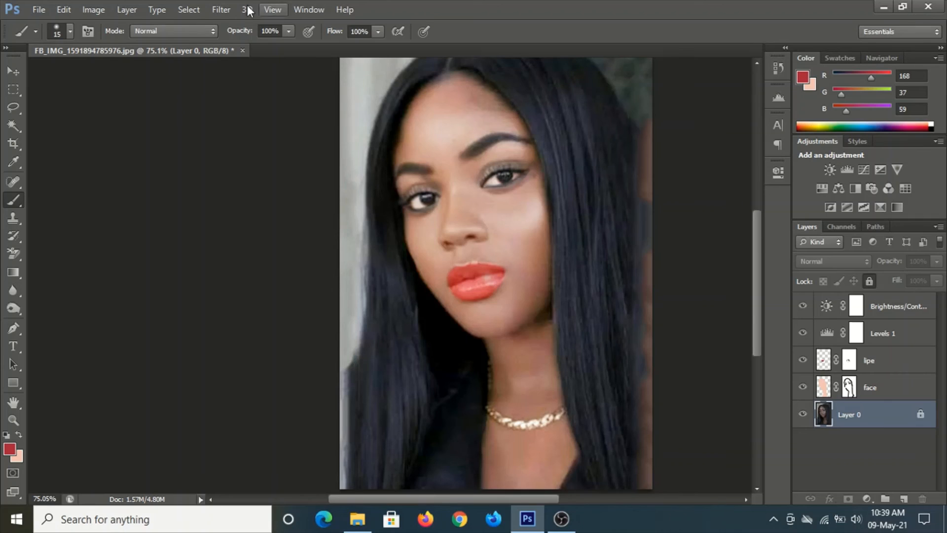
pyautogui.click(222, 7)
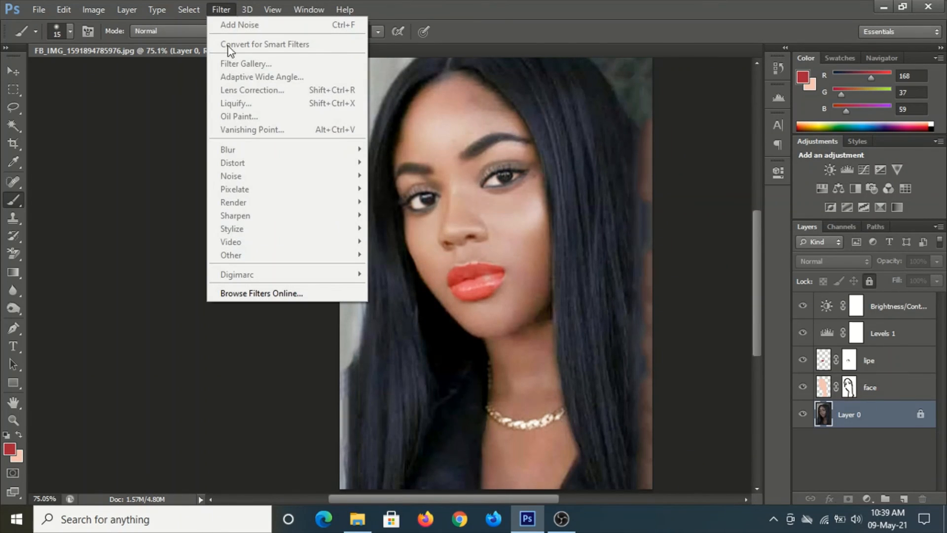
pyautogui.click(902, 316)
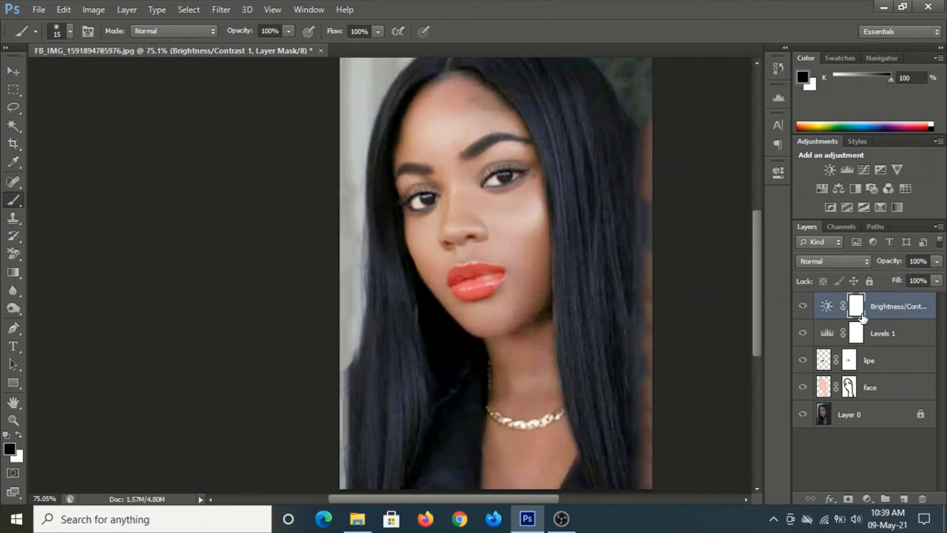
pyautogui.keyDown('shift'); pyautogui.click(887, 410); pyautogui.keyUp('shift')
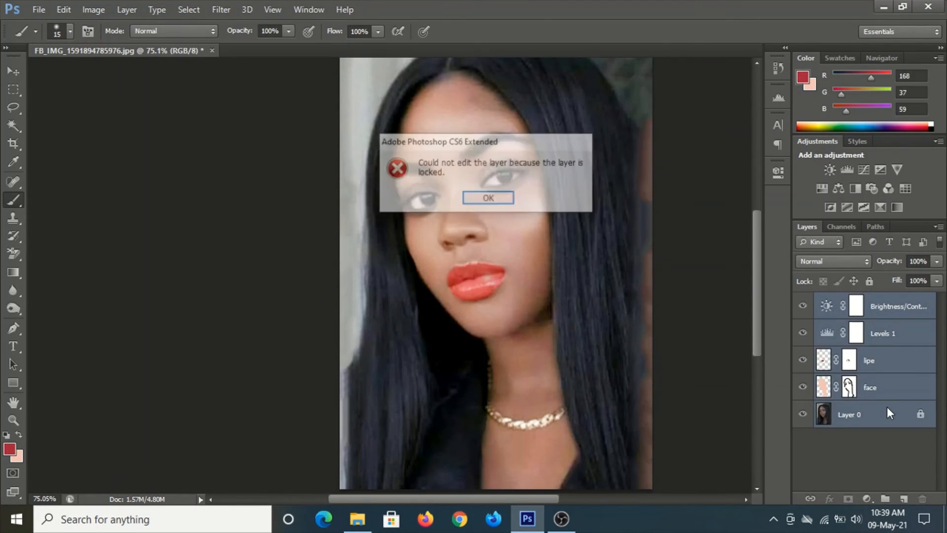
pyautogui.click(487, 200)
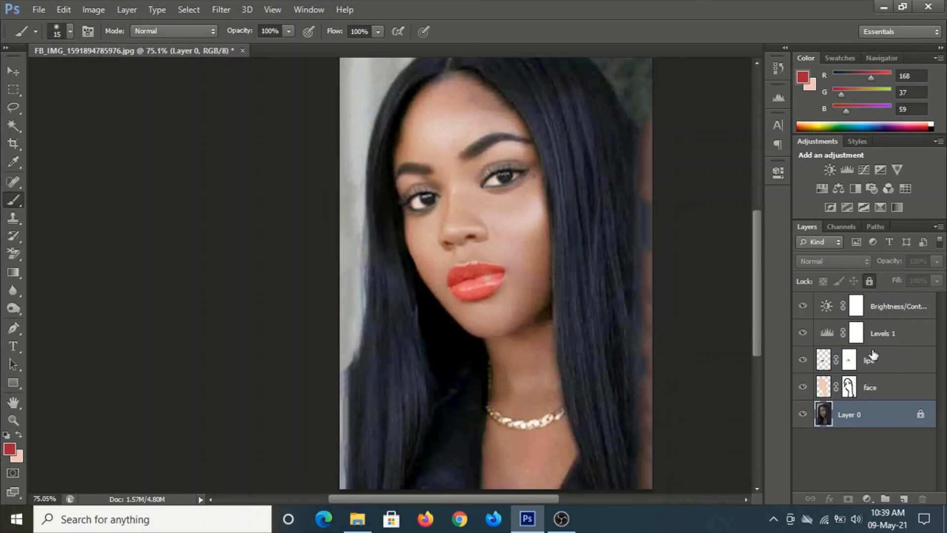
pyautogui.click(871, 382)
pyautogui.doubleClick(876, 379)
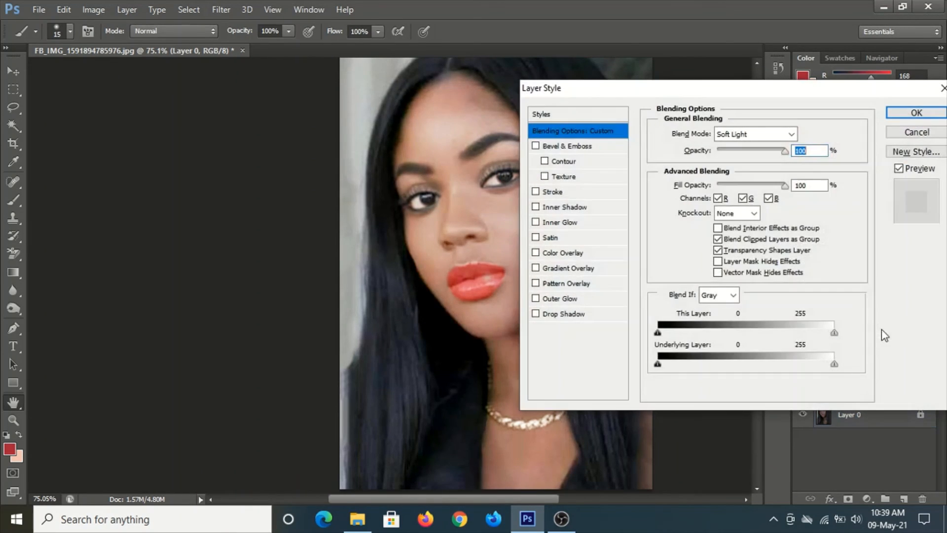
pyautogui.click(912, 112)
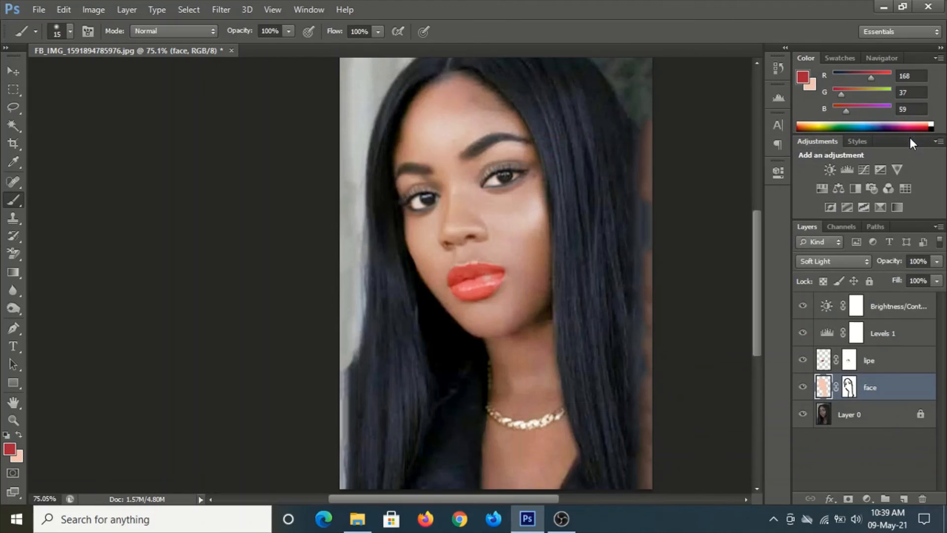
# Select all layers from Brightness/Contrast 1 down to Layer 0 and merge them into a single layer
pyautogui.keyDown('shift'); pyautogui.click(883, 362); pyautogui.keyUp('shift')
pyautogui.keyDown('shift'); pyautogui.click(896, 333); pyautogui.keyUp('shift')
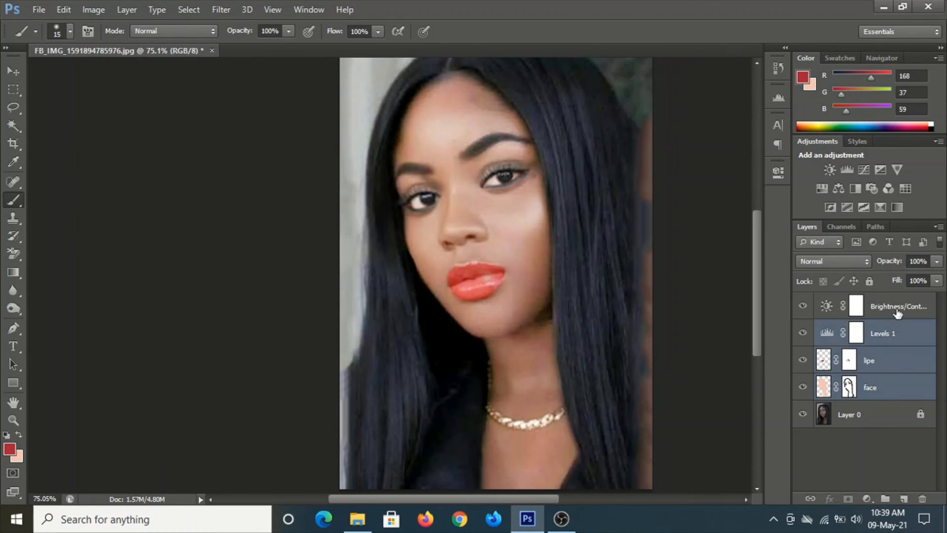
pyautogui.keyDown('shift'); pyautogui.click(897, 310); pyautogui.keyUp('shift')
pyautogui.keyDown('shift'); pyautogui.click(872, 412); pyautogui.keyUp('shift')
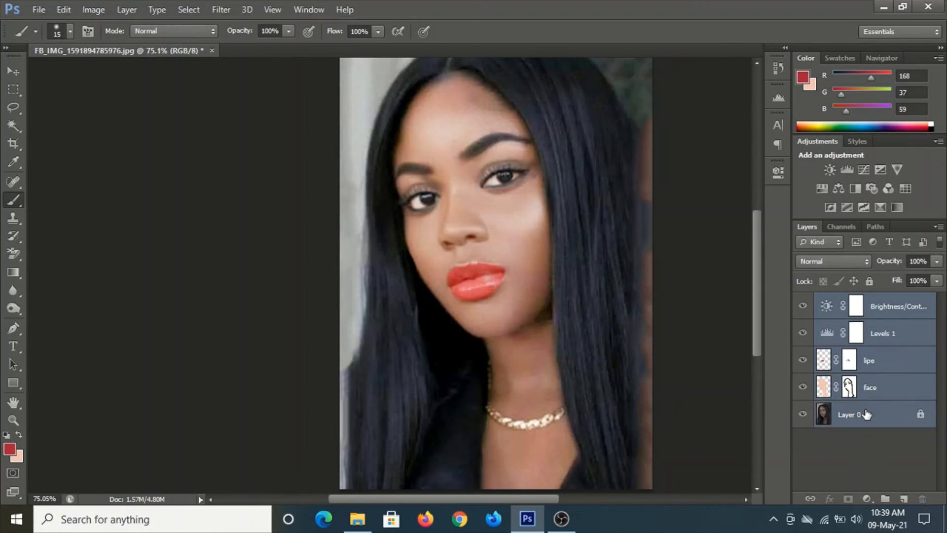
pyautogui.hotkey('ctrl', 'e')
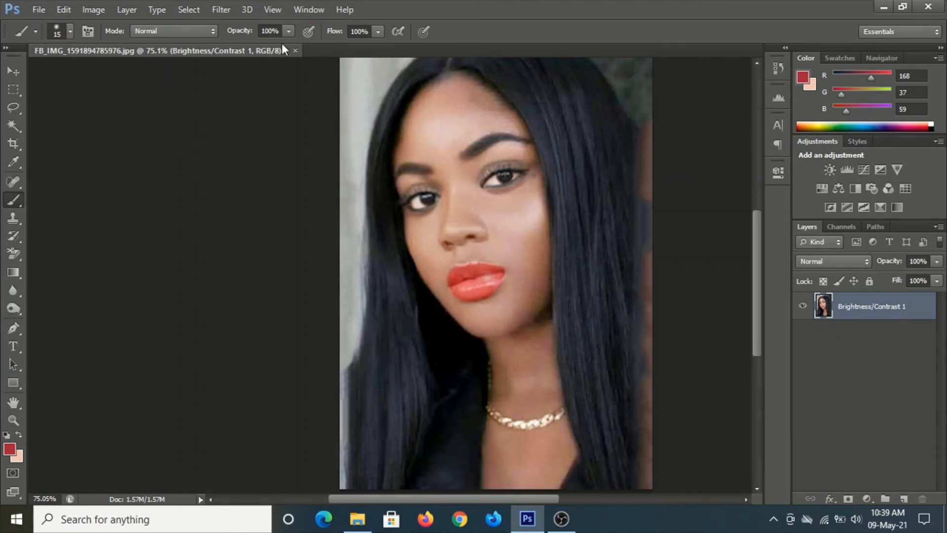
# Apply the Add Noise filter to the merged layer with an amount of 3% and Gaussian distribution
pyautogui.click(230, 5)
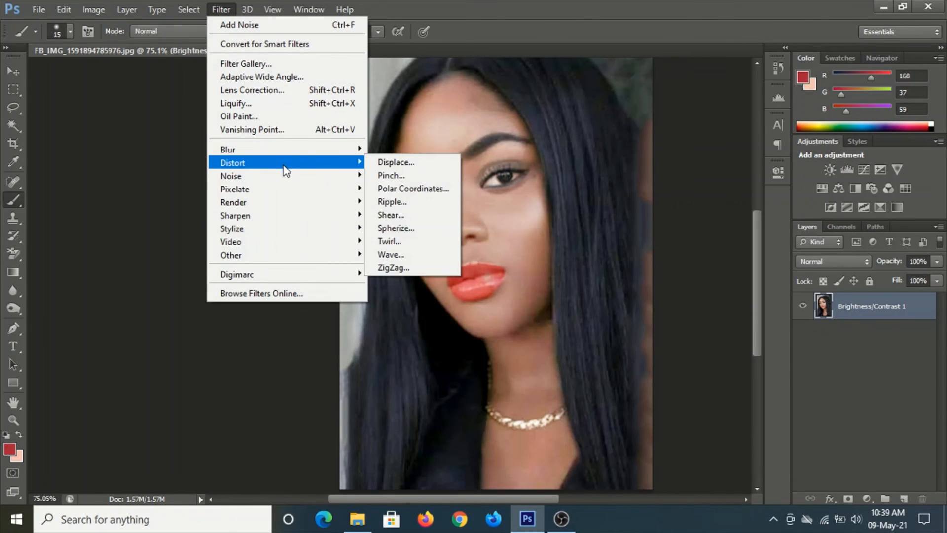
pyautogui.moveTo(283, 182)
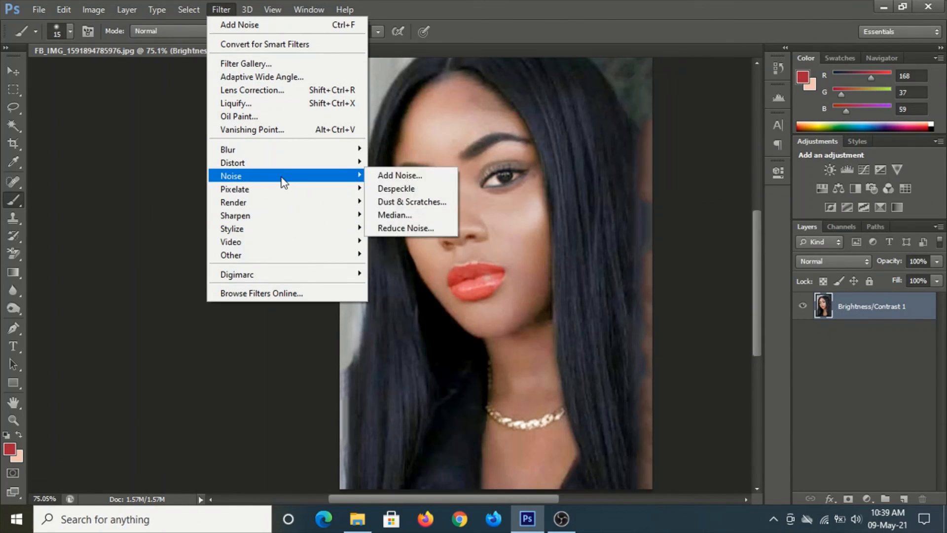
pyautogui.click(659, 224)
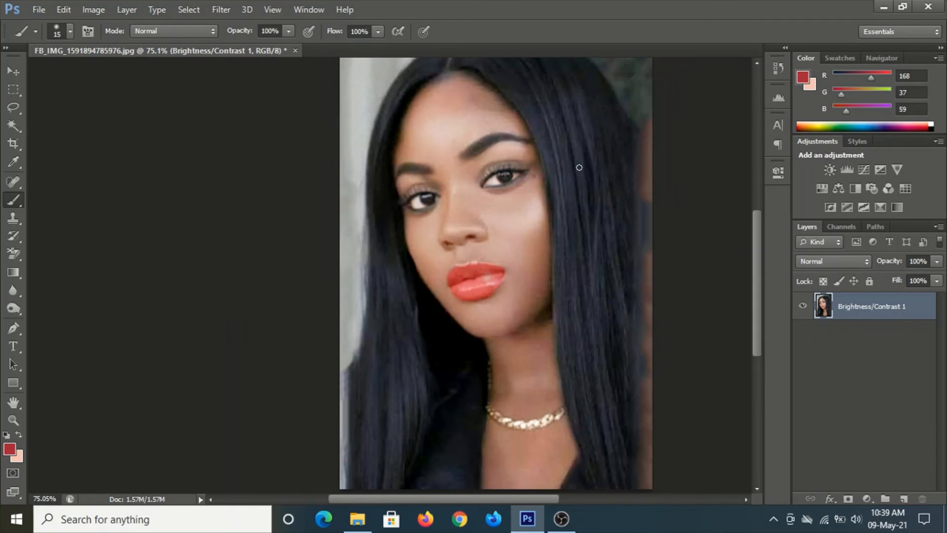
pyautogui.click(231, 10)
pyautogui.moveTo(271, 178)
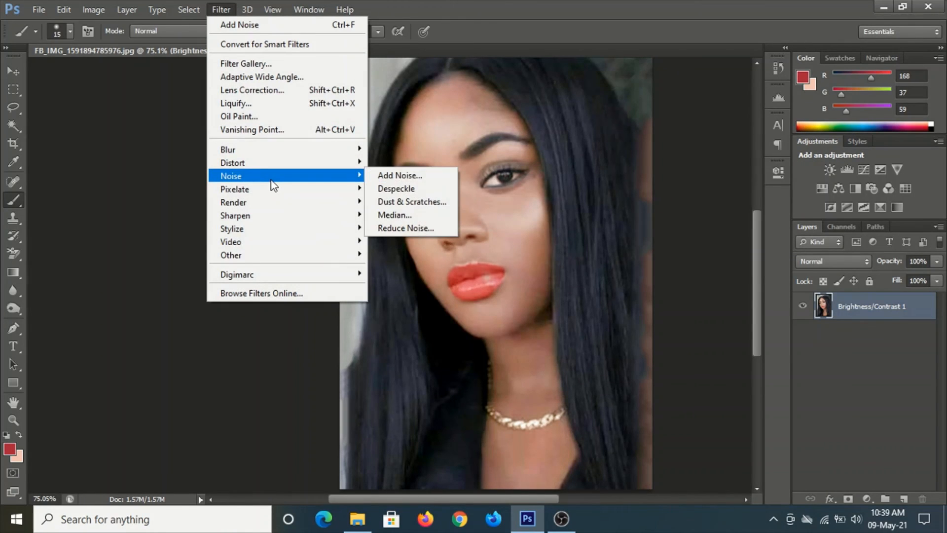
pyautogui.click(385, 176)
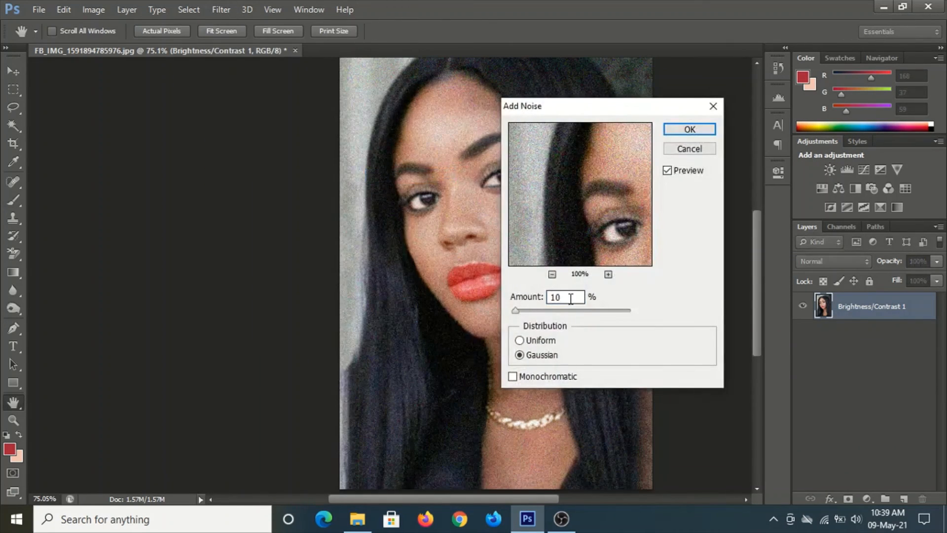
pyautogui.doubleClick(569, 298)
pyautogui.write('5')
pyautogui.doubleClick(557, 297)
pyautogui.write('3')
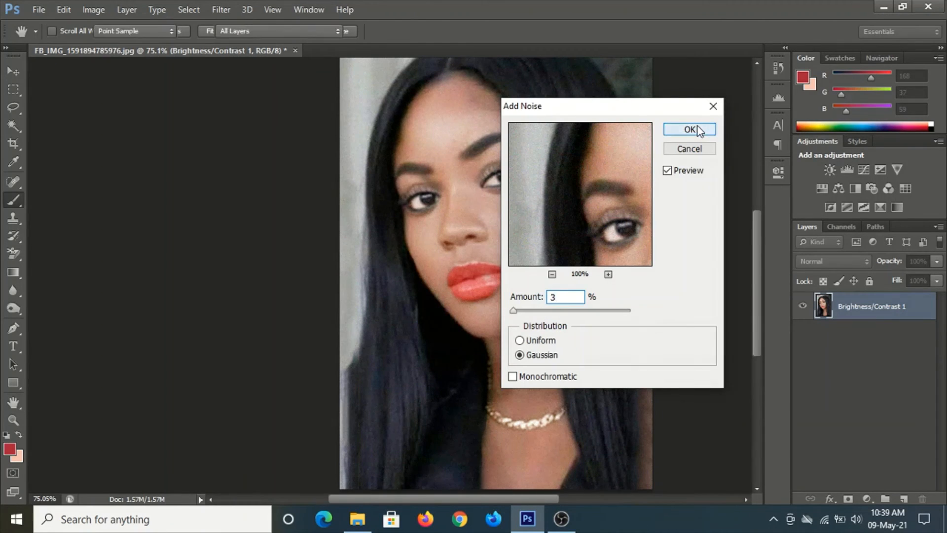
pyautogui.click(698, 129)
# Zoom in to examine the skin texture closely, then zoom back out to view the whole portrait
pyautogui.scroll(3, 572, 227)
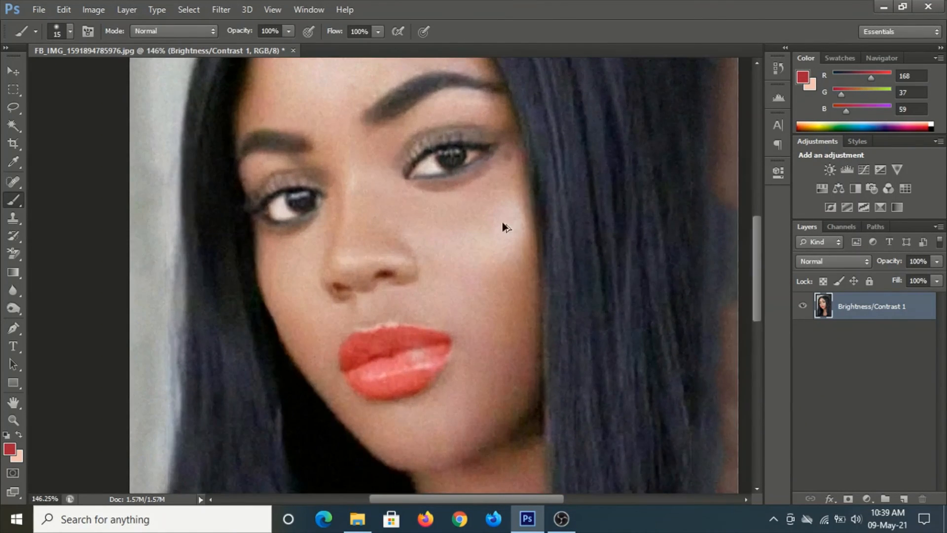
pyautogui.scroll(3, 504, 227)
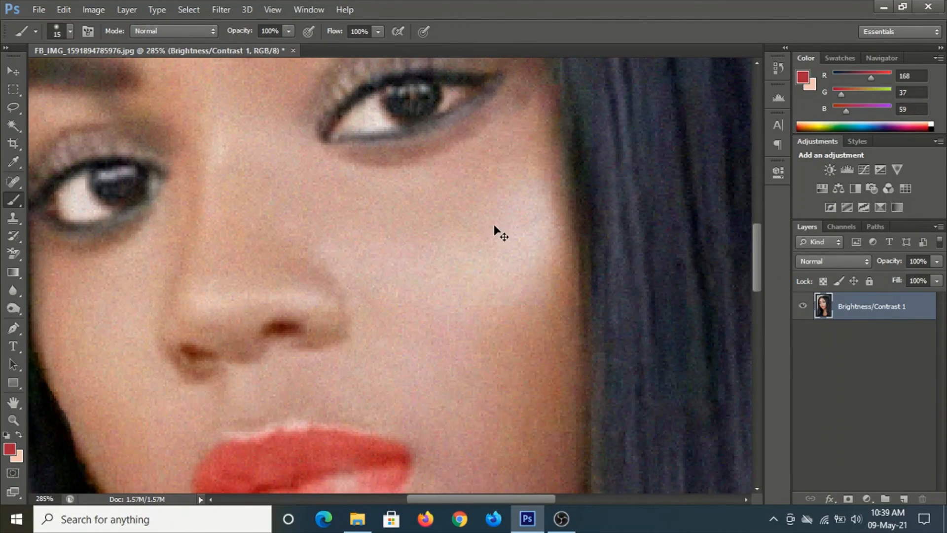
pyautogui.scroll(-6, 494, 226)
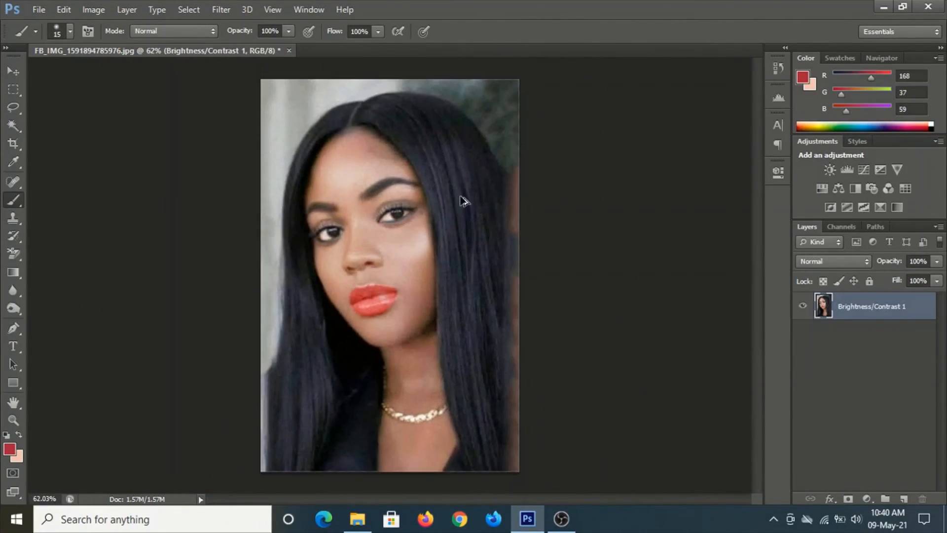
pyautogui.scroll(1, 426, 202)
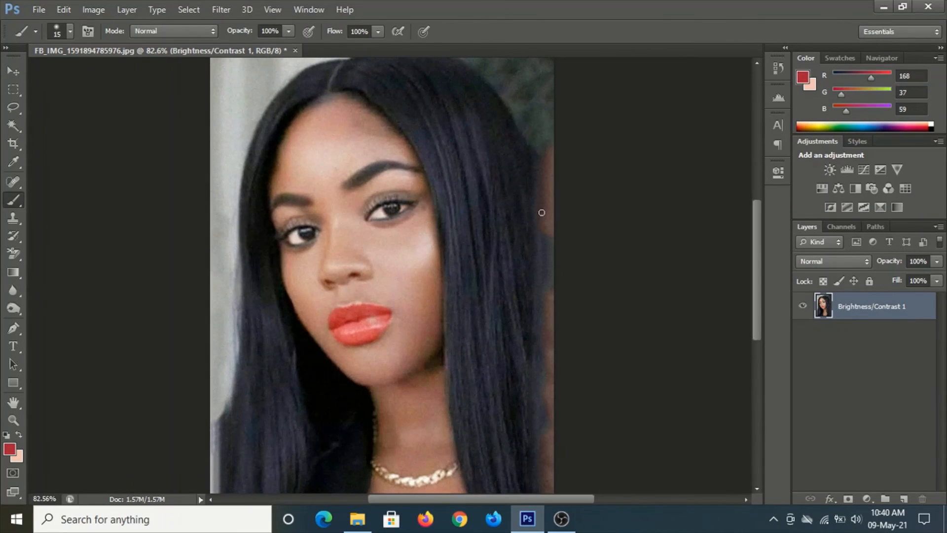